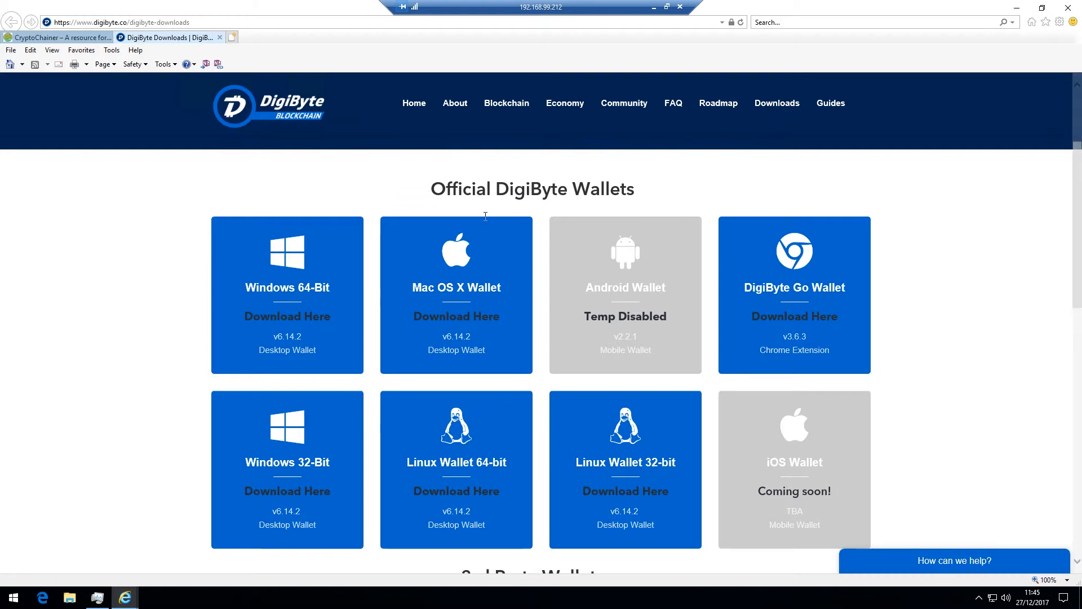
Download and save the DigiByte Core 6.14.2 Windows 64-bit installer
{"action": "left_click", "coordinate": [289, 317]}
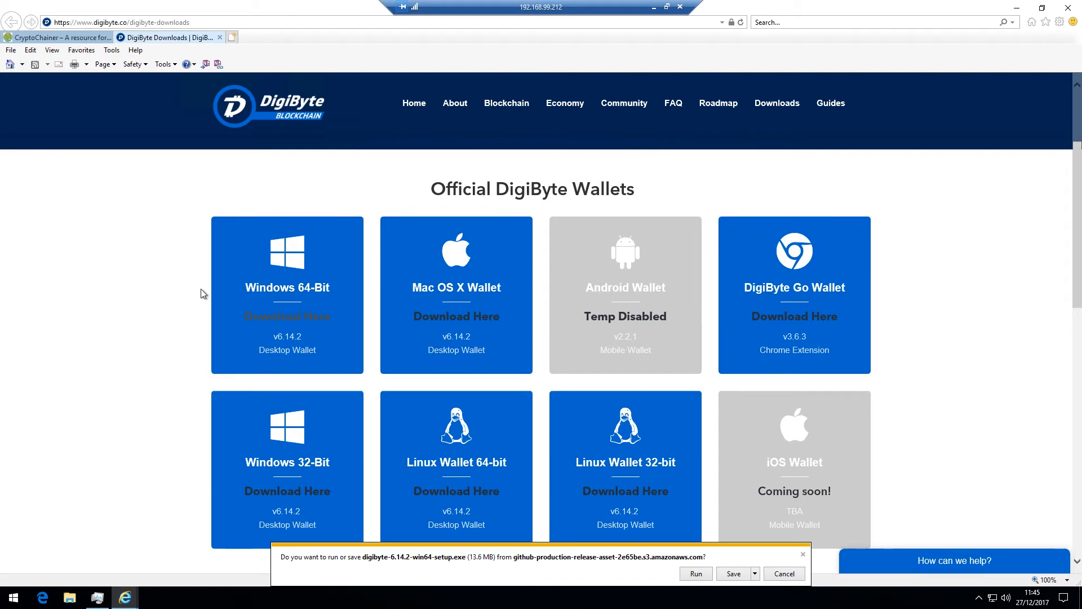
{"action": "left_click", "coordinate": [695, 574]}
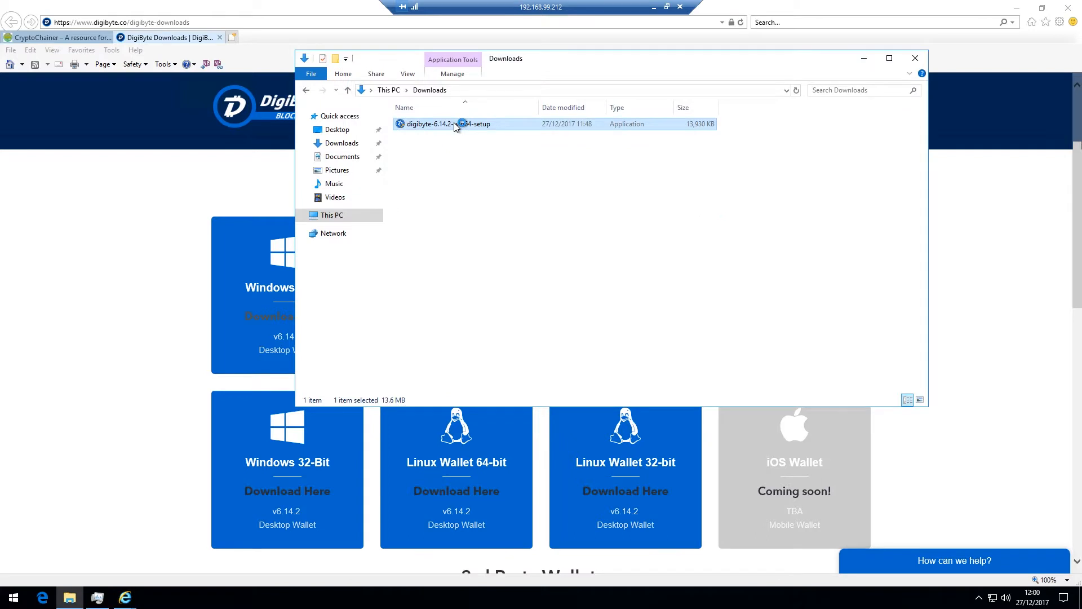
Install DigiByte Core (64-bit) with the default location and Start Menu folder, then launch the wallet
{"action": "double_click", "coordinate": [456, 125]}
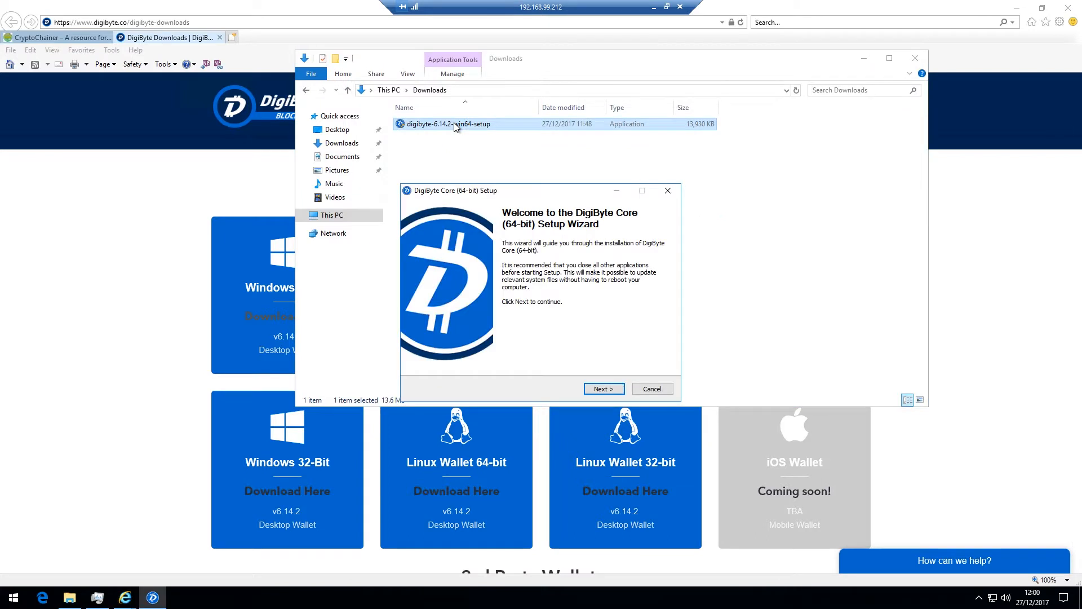
{"action": "left_click", "coordinate": [604, 388]}
{"action": "left_click", "coordinate": [604, 388]}
{"action": "left_click", "coordinate": [604, 389]}
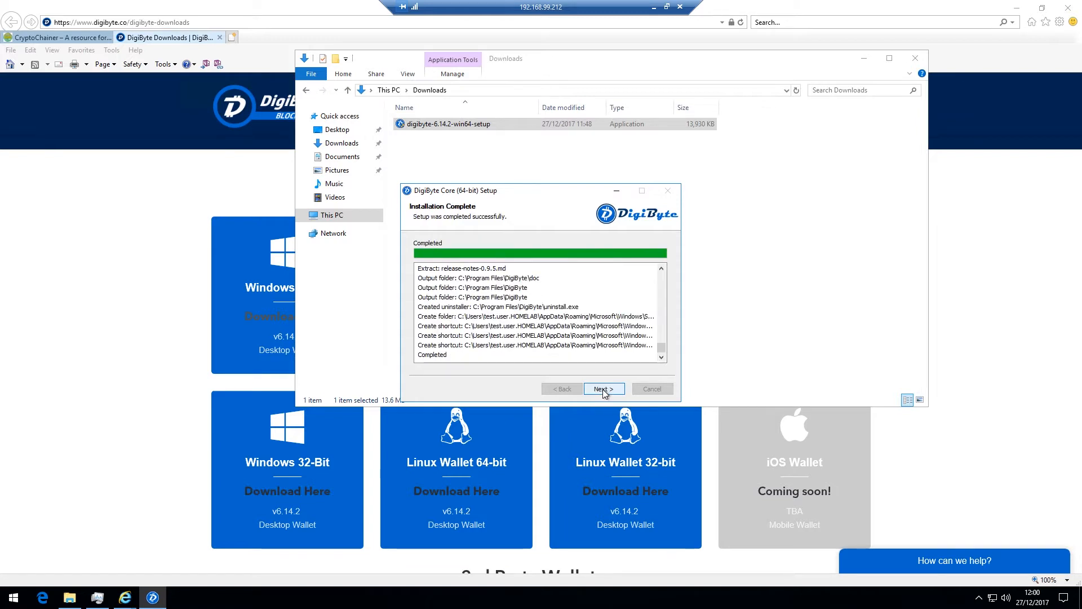
{"action": "left_click", "coordinate": [603, 388]}
{"action": "left_click", "coordinate": [603, 389]}
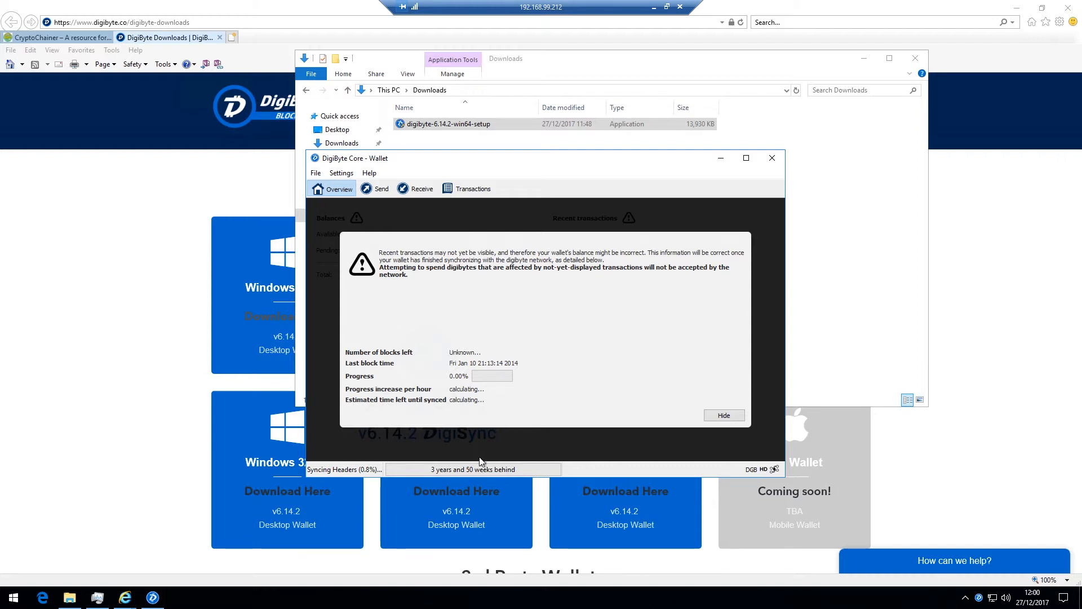
Hide the sync warning to reveal the 0.00000000 DGB balances, then exit DigiByte Core
{"action": "mouse_move", "coordinate": [469, 474]}
{"action": "left_click", "coordinate": [724, 415]}
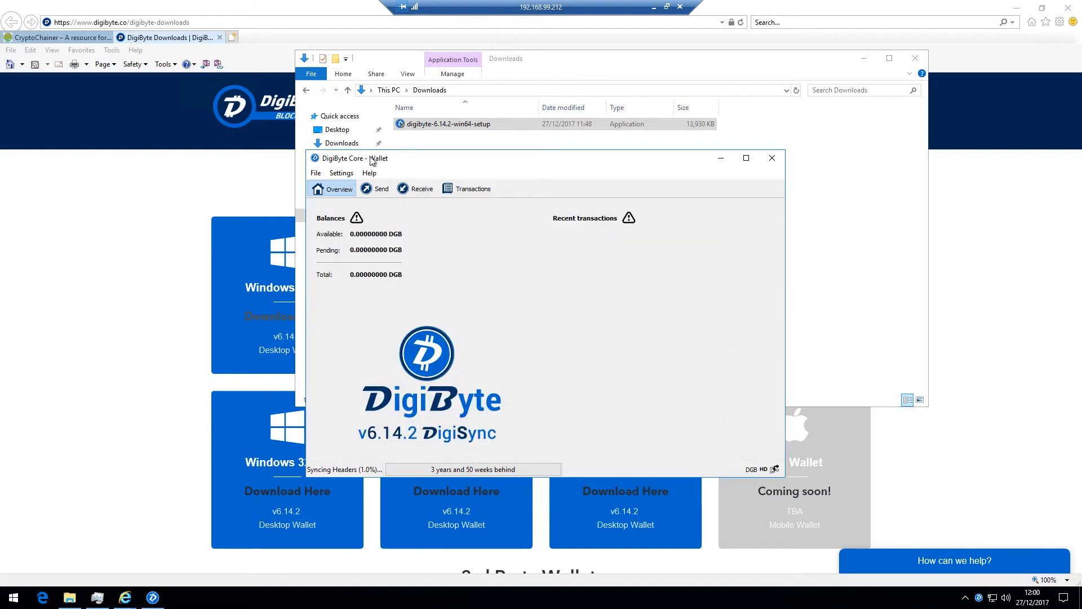
{"action": "left_click", "coordinate": [316, 173]}
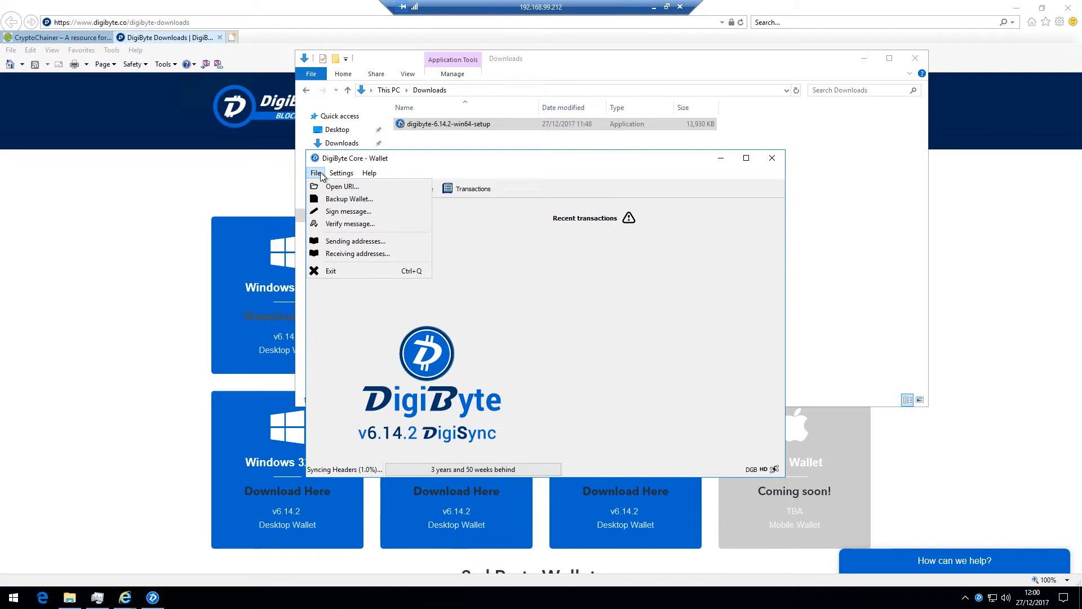
{"action": "left_click", "coordinate": [331, 269]}
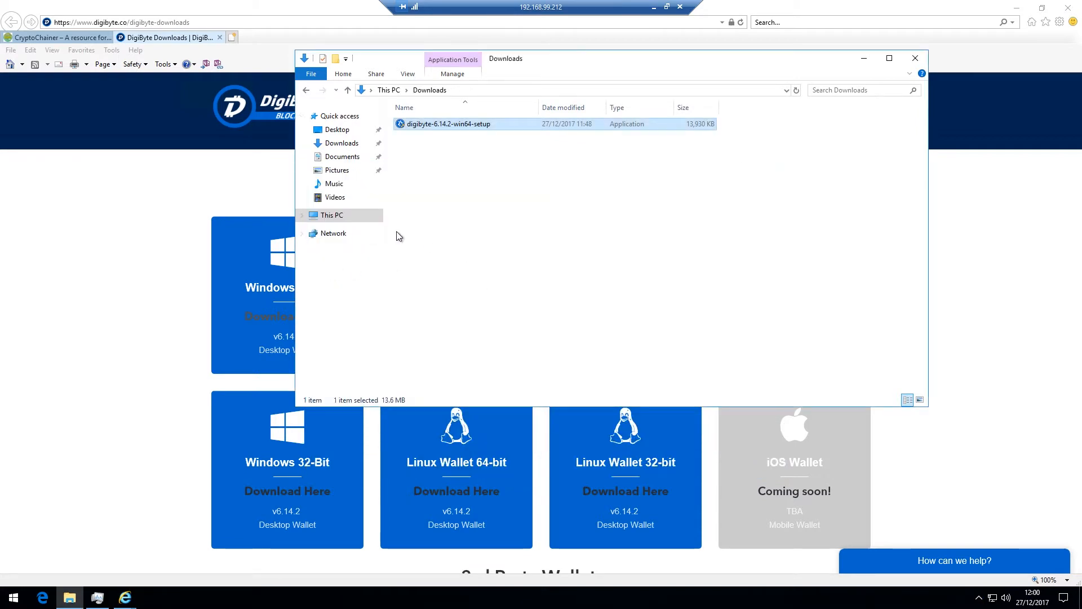
Get the DigiByte blockchain zip from the CryptoChainer page, then minimise Internet Explorer
{"action": "left_click", "coordinate": [51, 39]}
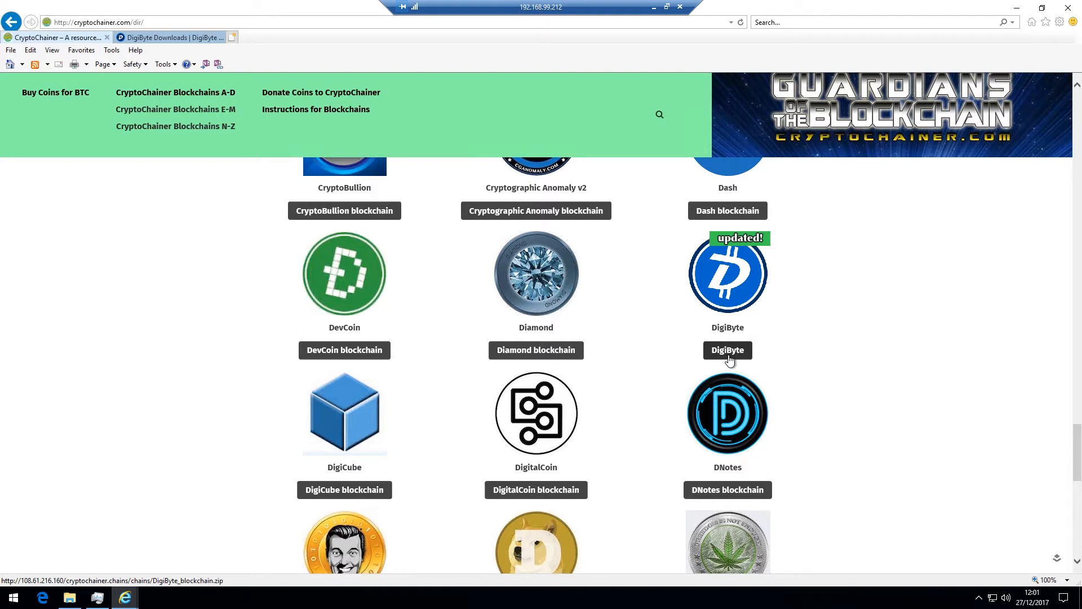
{"action": "left_click", "coordinate": [1016, 8]}
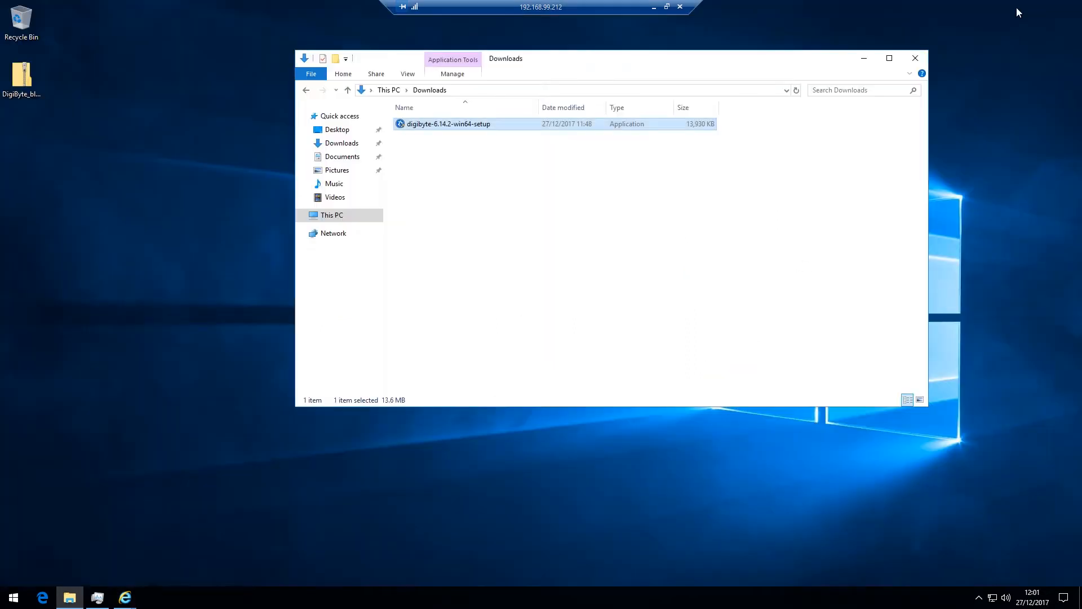
Extract the DigiByte_blockchain zip into a DigiByte_blockchain folder on the desktop
{"action": "left_click", "coordinate": [25, 79]}
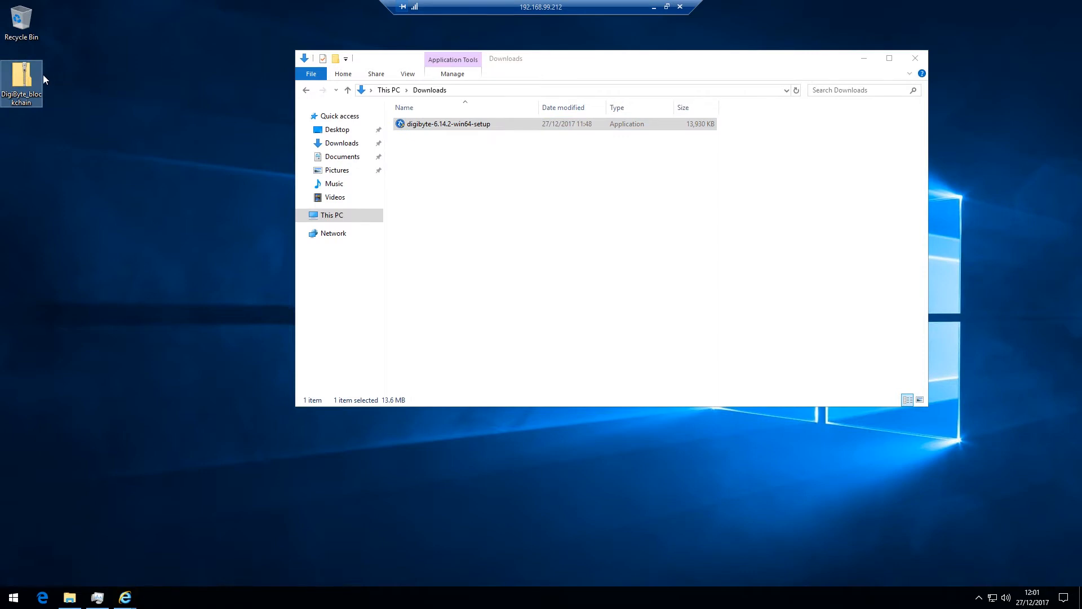
{"action": "right_click", "coordinate": [27, 75]}
{"action": "left_click", "coordinate": [58, 100]}
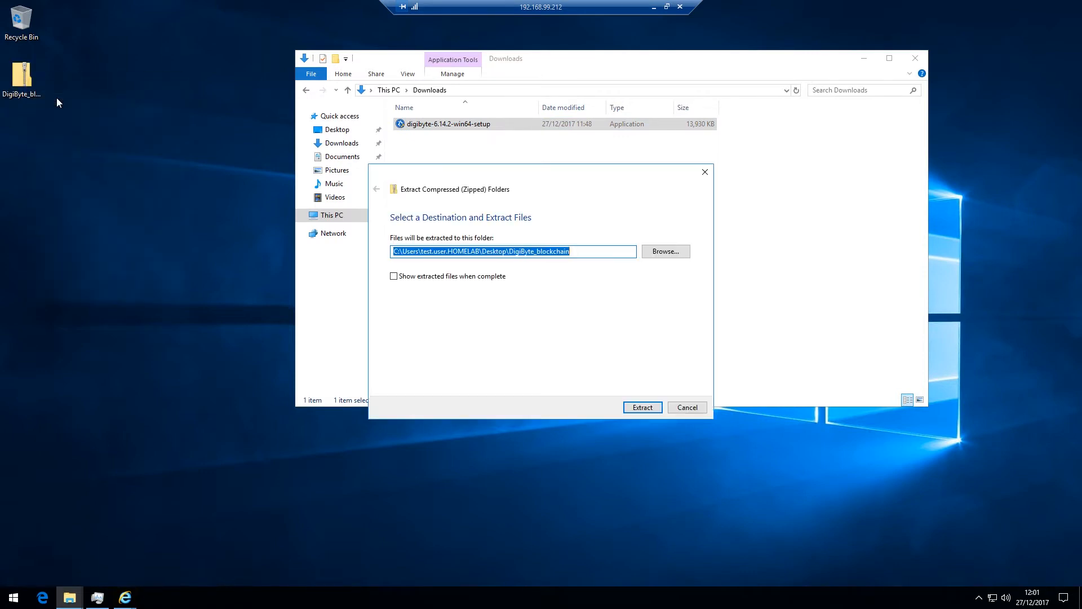
{"action": "left_click", "coordinate": [632, 407]}
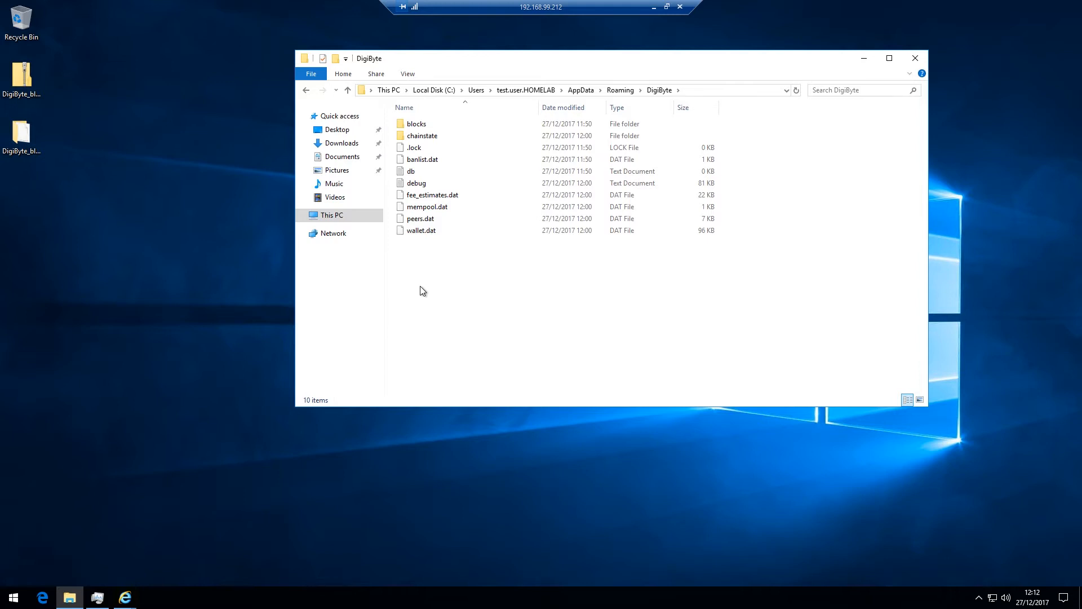
Create a folder named 'old' in the DigiByte data folder and move the existing data into it
{"action": "double_click", "coordinate": [29, 136]}
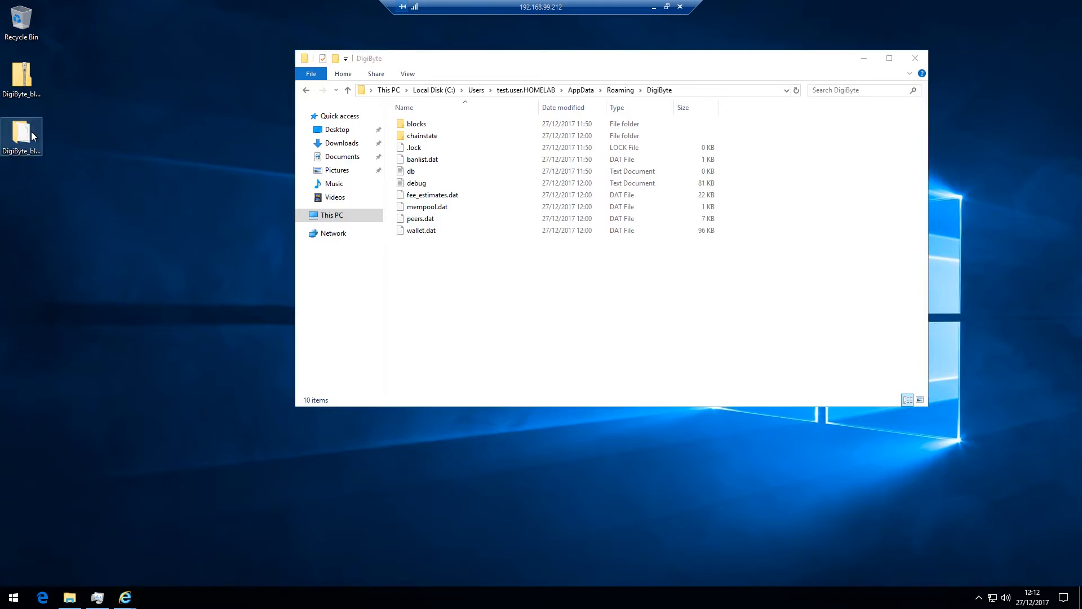
{"action": "left_click_drag", "start_coordinate": [562, 73], "coordinate": [693, 252]}
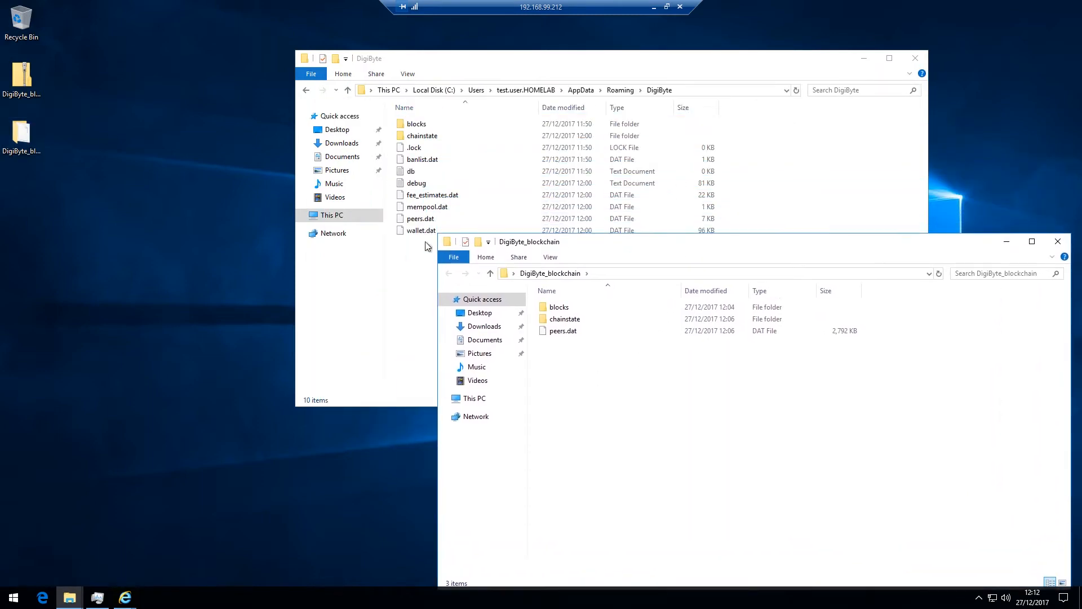
{"action": "left_click", "coordinate": [412, 275]}
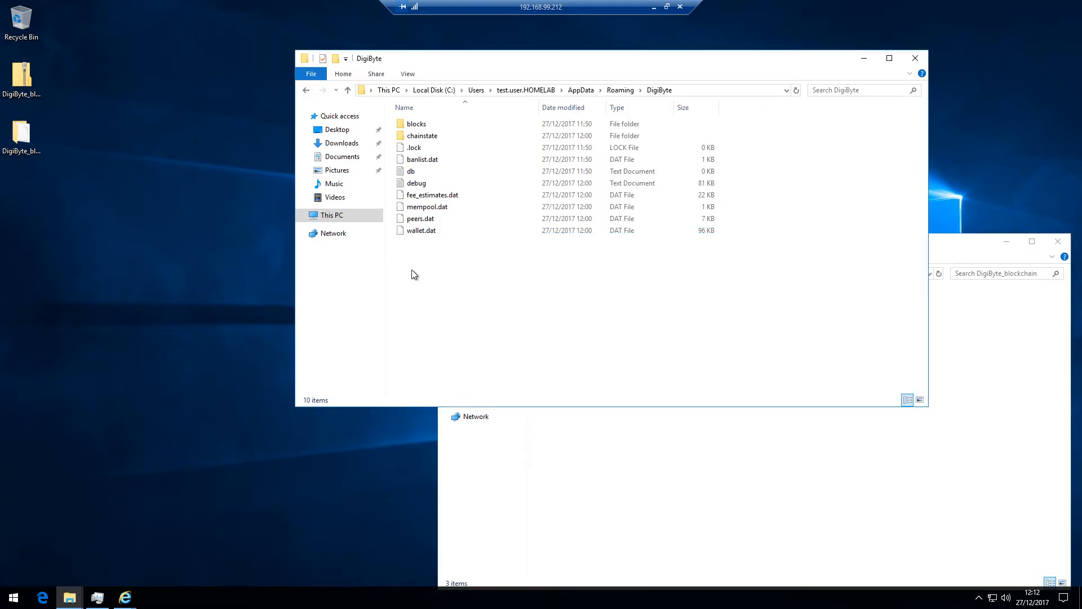
{"action": "left_click", "coordinate": [337, 60]}
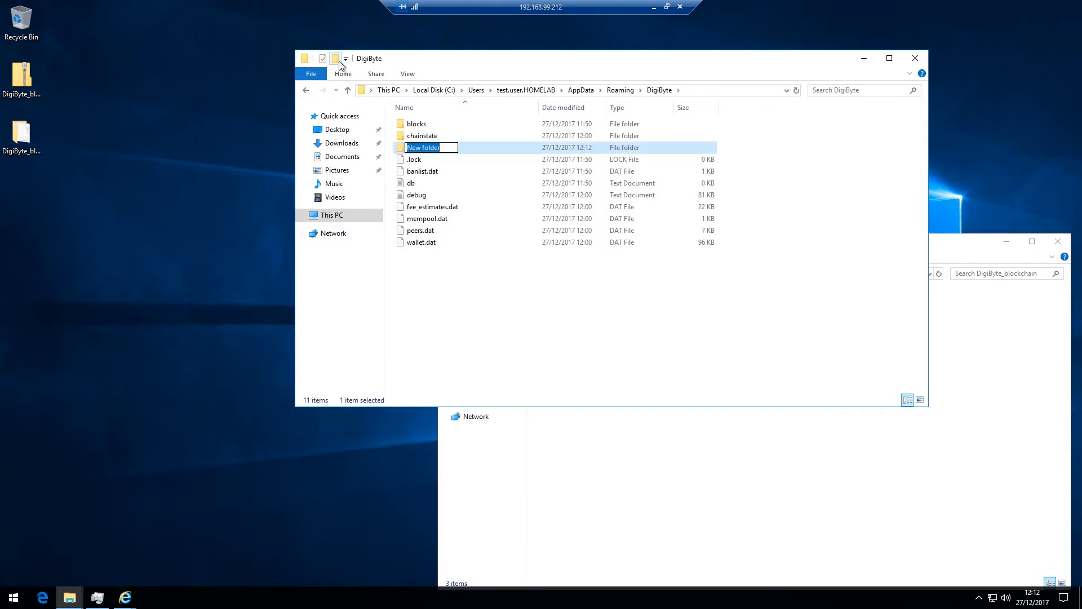
{"action": "type", "text": "old"}
{"action": "key", "text": "Return"}
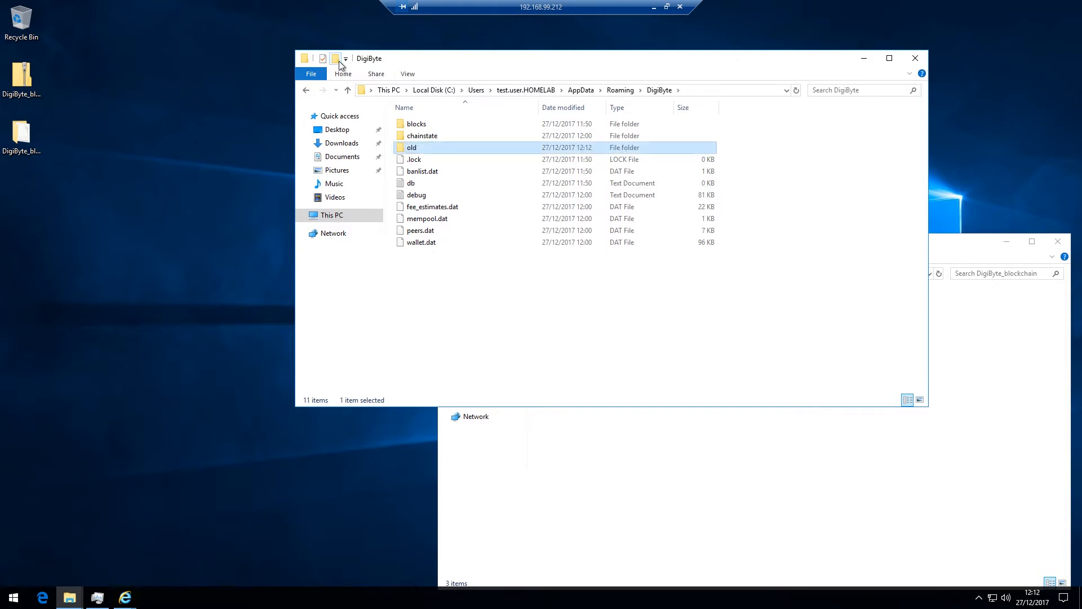
{"action": "key", "text": "ctrl+a"}
{"action": "left_click", "coordinate": [412, 147], "text": "ctrl"}
{"action": "left_click_drag", "start_coordinate": [417, 124], "coordinate": [417, 148]}
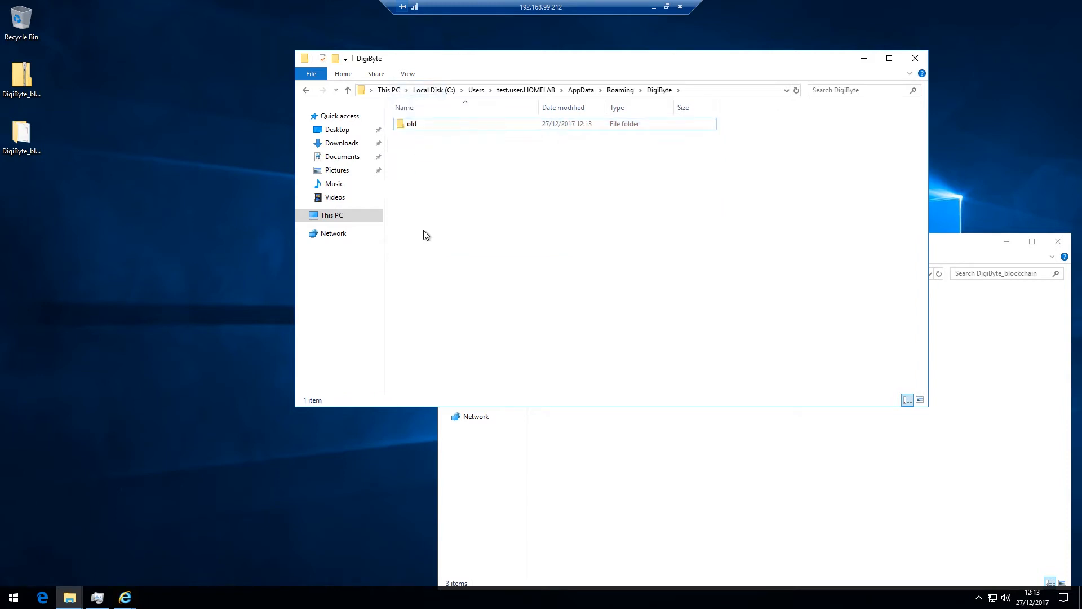
Copy blocks, chainstate and peers.dat from DigiByte_blockchain into the DigiByte data folder
{"action": "left_click", "coordinate": [582, 478]}
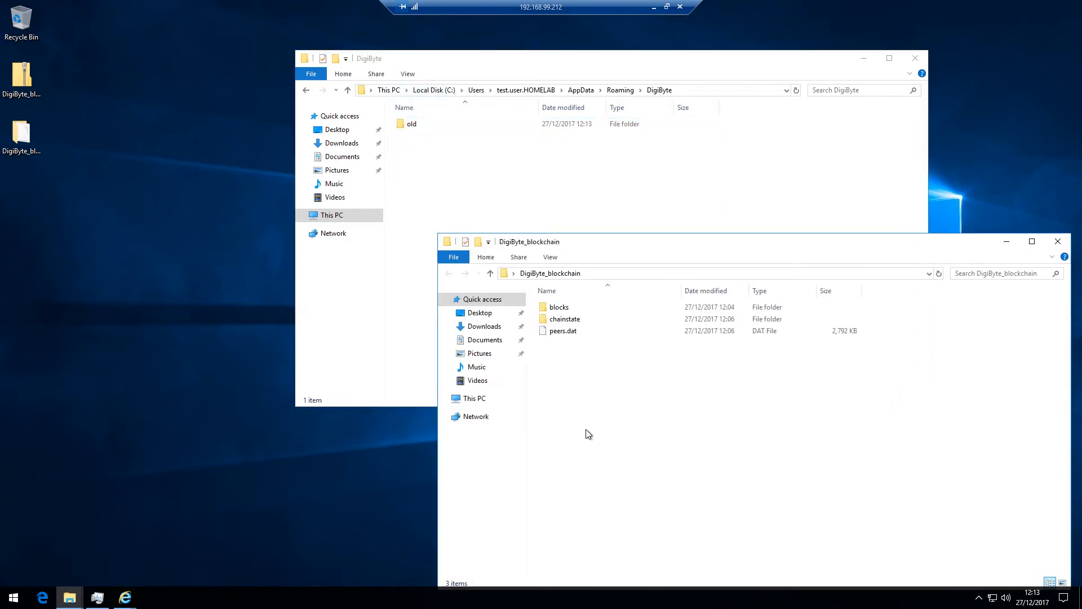
{"action": "key", "text": "ctrl+a"}
{"action": "left_click", "coordinate": [431, 187]}
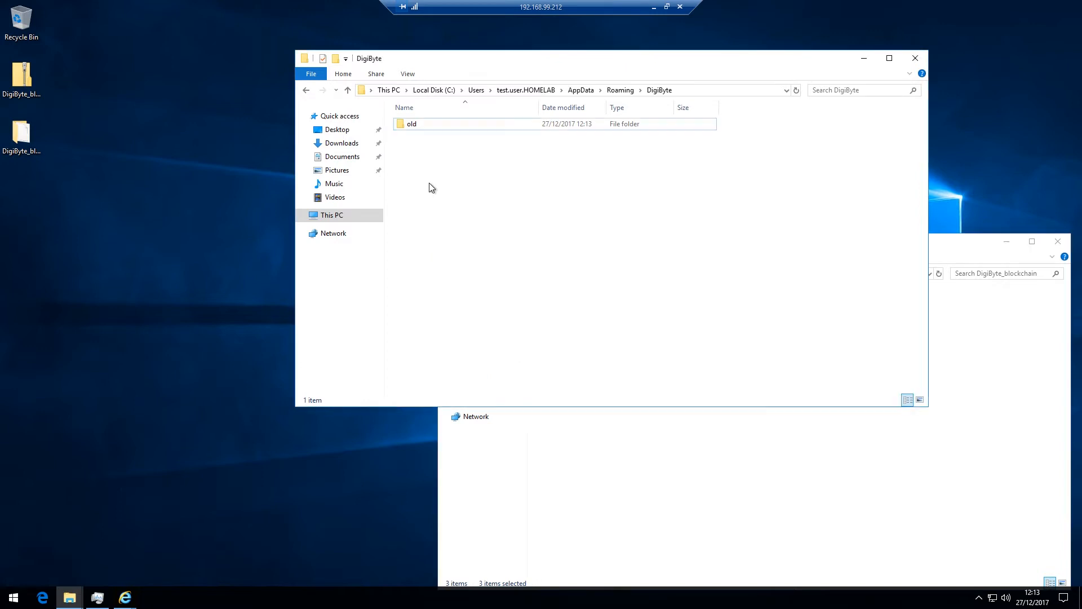
{"action": "key", "text": "ctrl+v"}
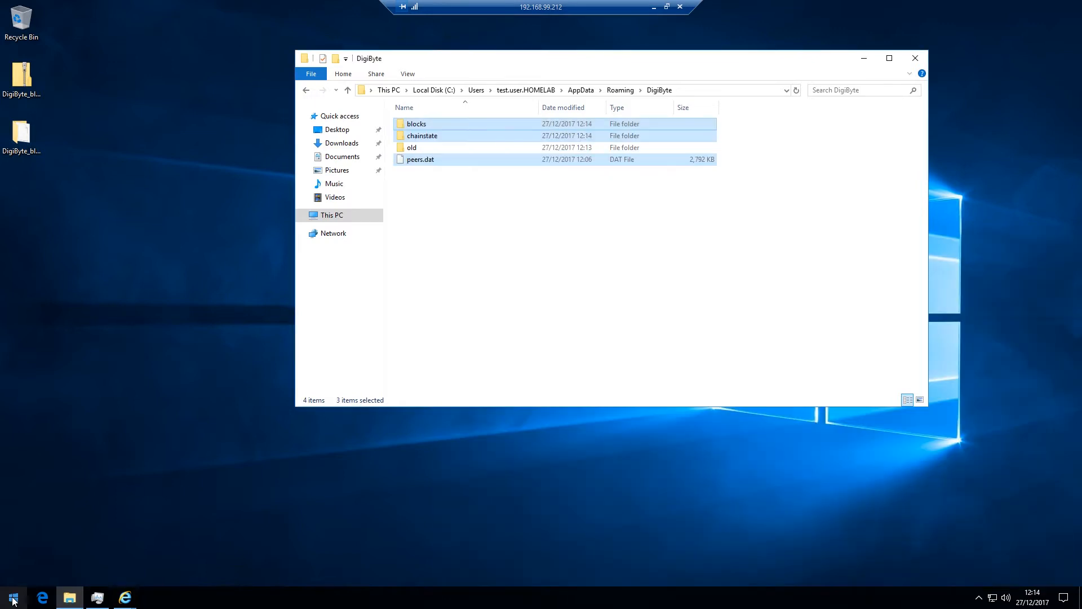
Relaunch DigiByte Core (64-bit) and let it sync until only 2 weeks behind
{"action": "left_click", "coordinate": [13, 598]}
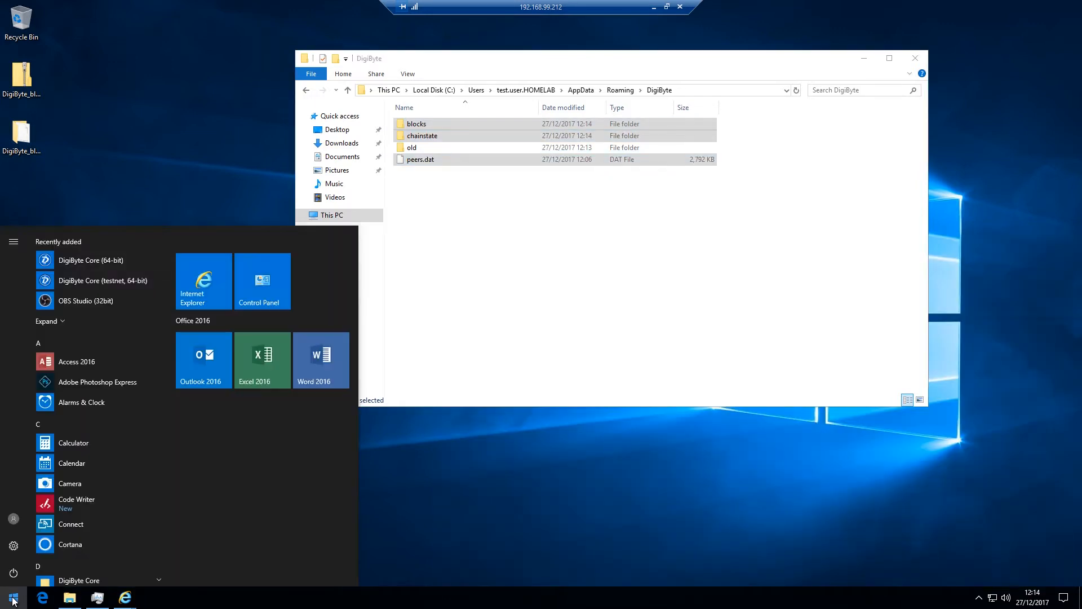
{"action": "left_click", "coordinate": [80, 255]}
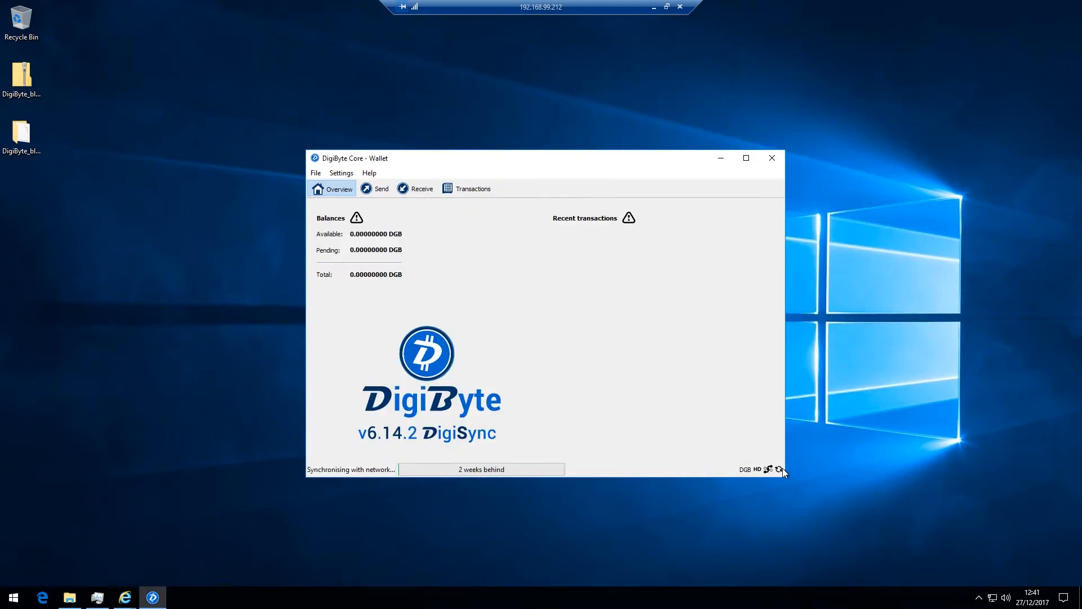
Look through the Send, Receive and Transactions pages, then show the wallet's receiving addresses
{"action": "mouse_move", "coordinate": [781, 469]}
{"action": "left_click", "coordinate": [378, 190]}
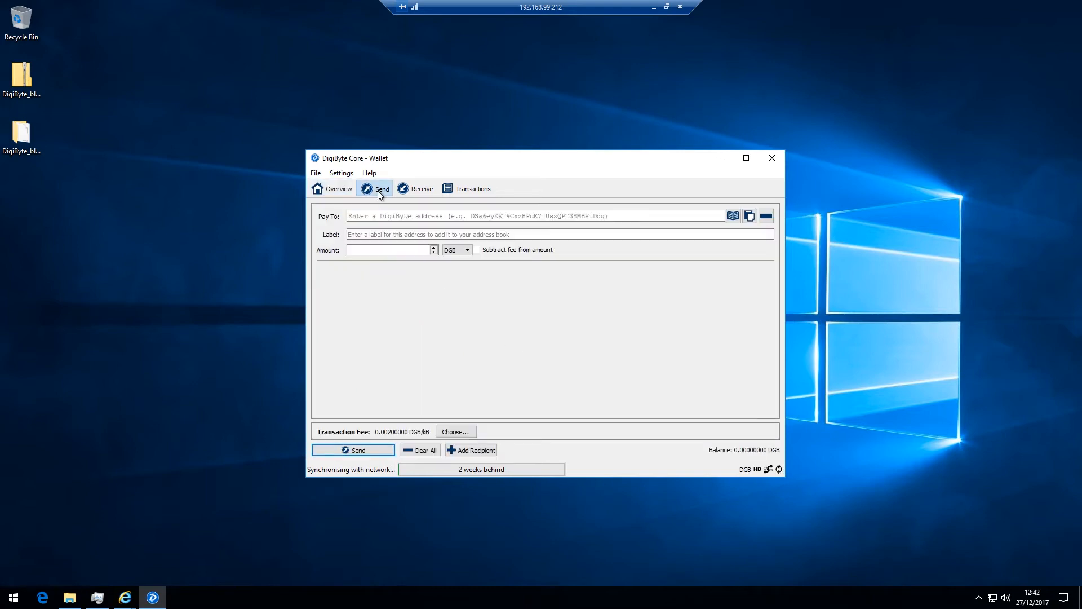
{"action": "left_click", "coordinate": [413, 191]}
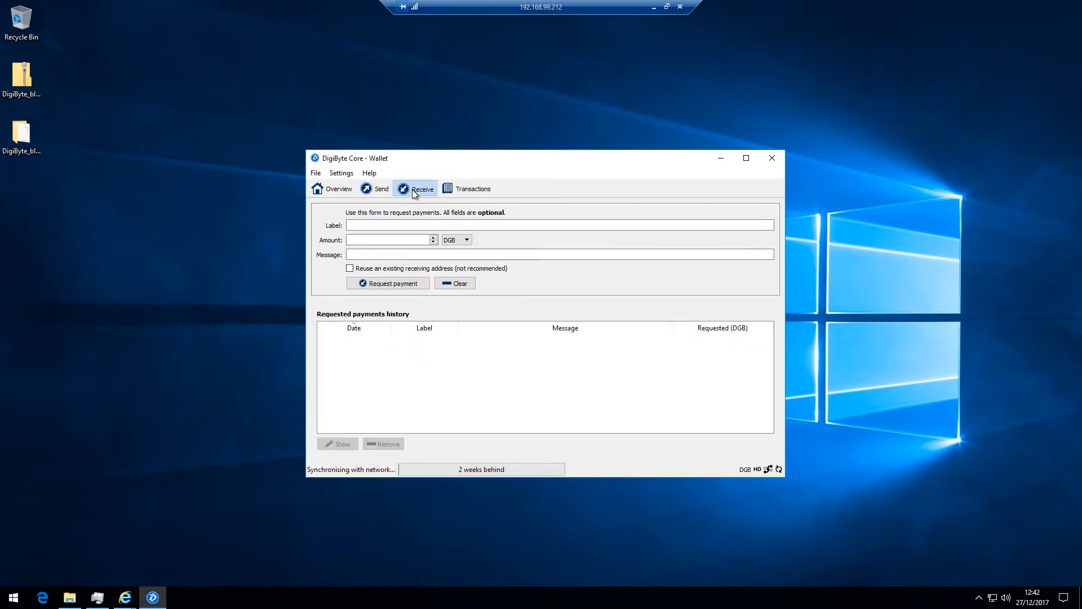
{"action": "left_click", "coordinate": [469, 190]}
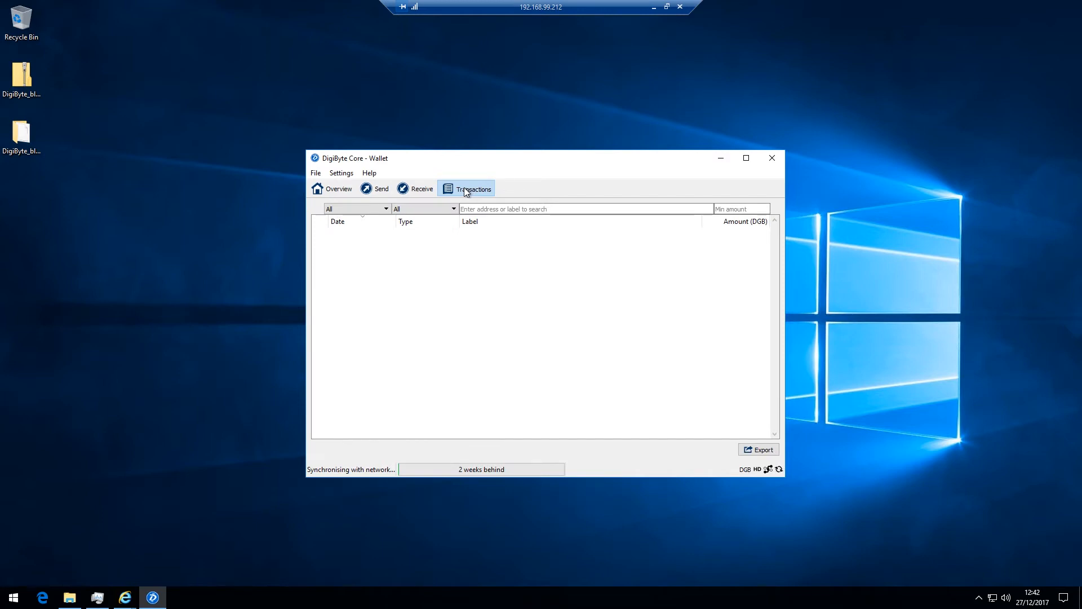
{"action": "left_click", "coordinate": [316, 174]}
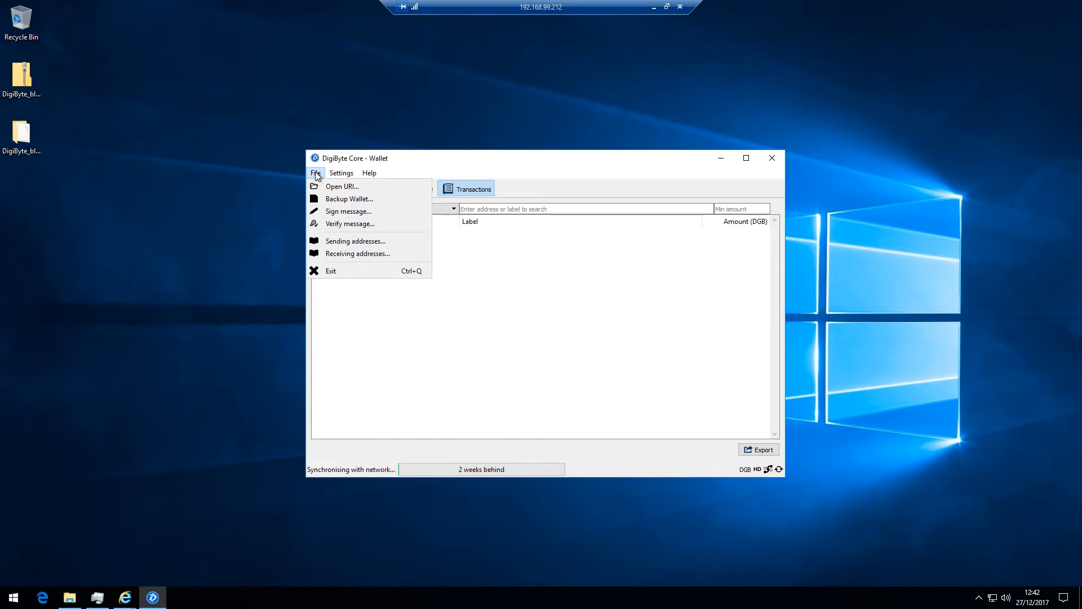
{"action": "left_click", "coordinate": [356, 255]}
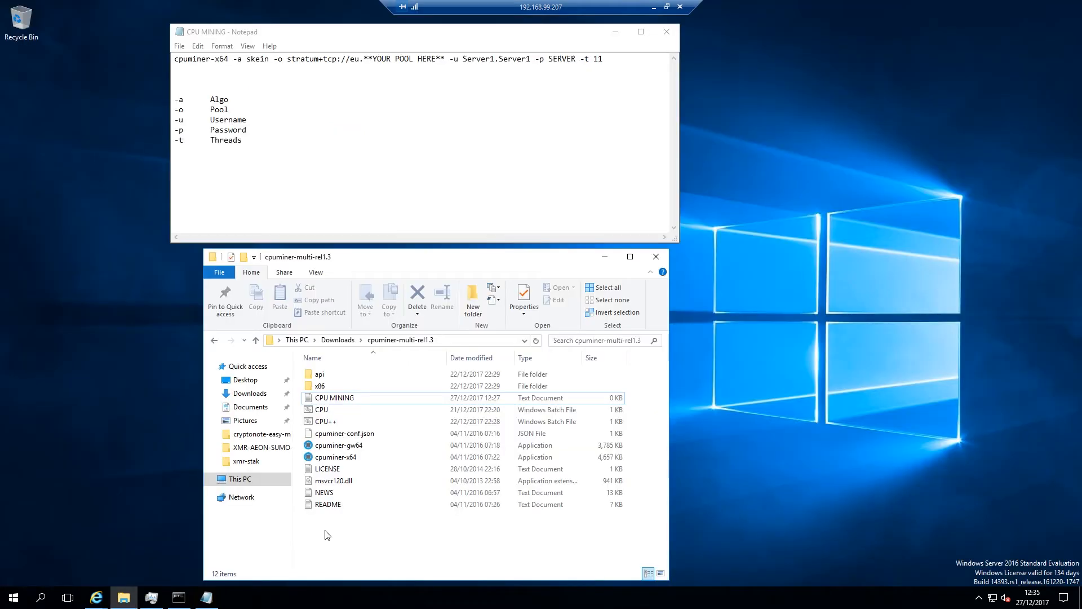
Go to Windows Defender under Update & security in Windows Settings
{"action": "left_click", "coordinate": [13, 597]}
{"action": "left_click", "coordinate": [14, 546]}
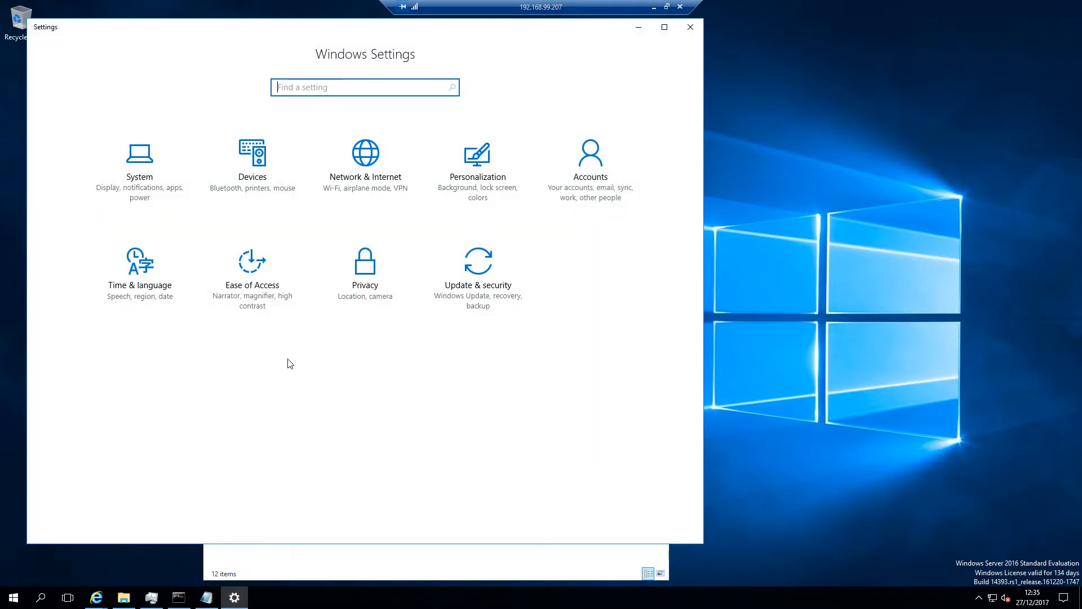
{"action": "left_click", "coordinate": [473, 269]}
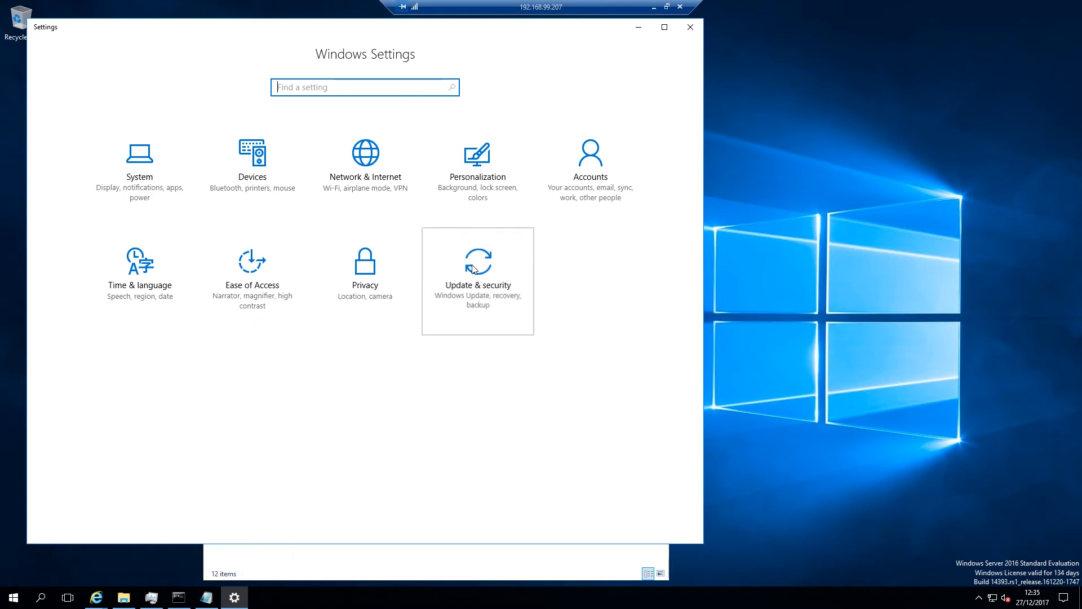
{"action": "left_click", "coordinate": [104, 168]}
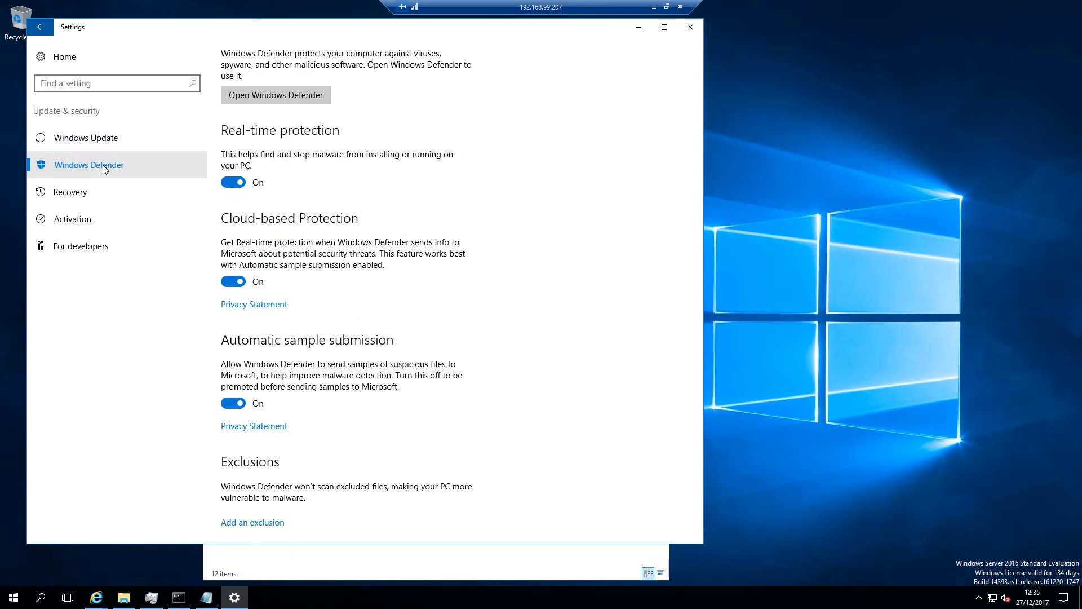
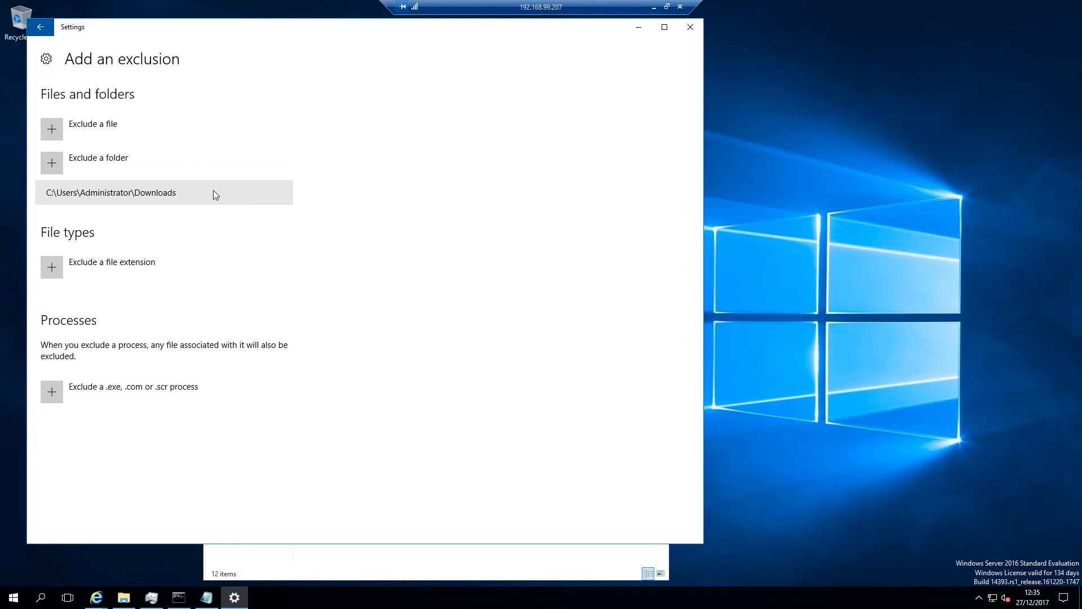
Close Settings, highlight cpuminer-x64 in the miner command, and check CPU load in Task Manager
{"action": "left_click", "coordinate": [690, 32]}
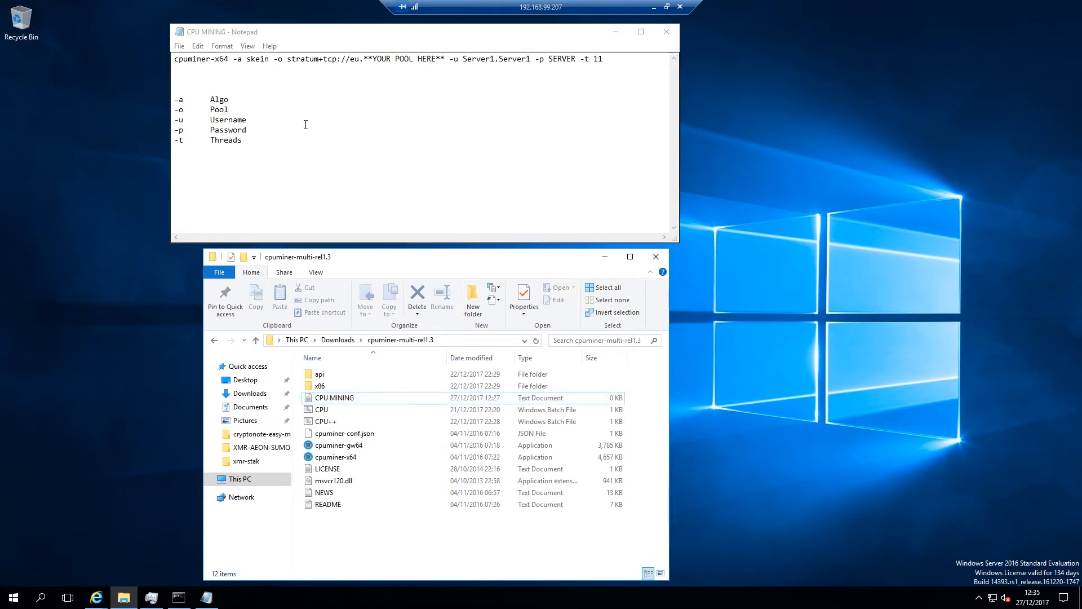
{"action": "left_click", "coordinate": [234, 82]}
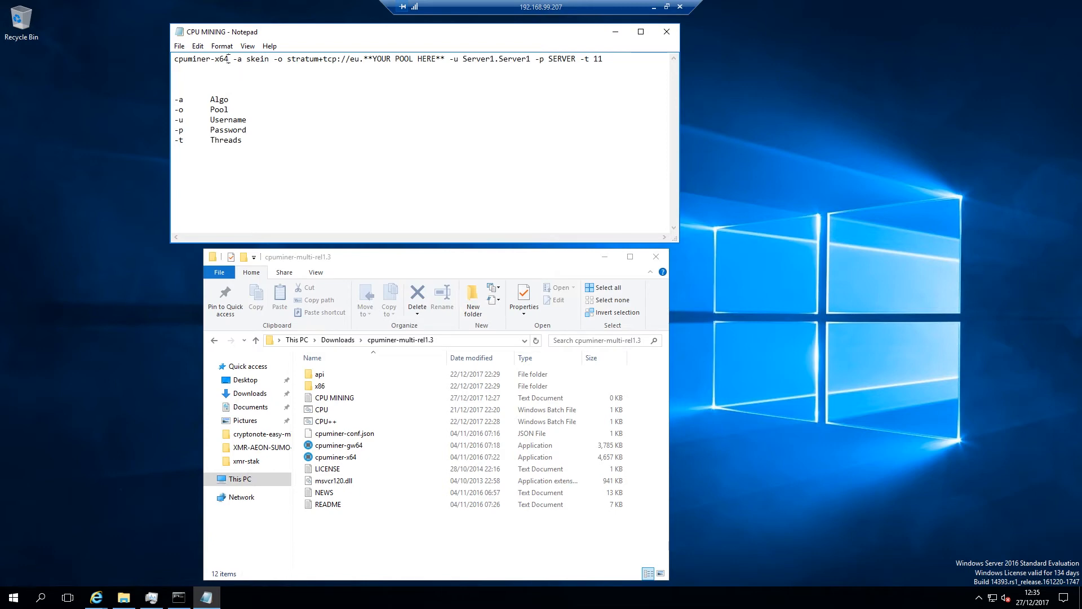
{"action": "left_click_drag", "start_coordinate": [229, 58], "coordinate": [161, 56]}
{"action": "left_click", "coordinate": [151, 597]}
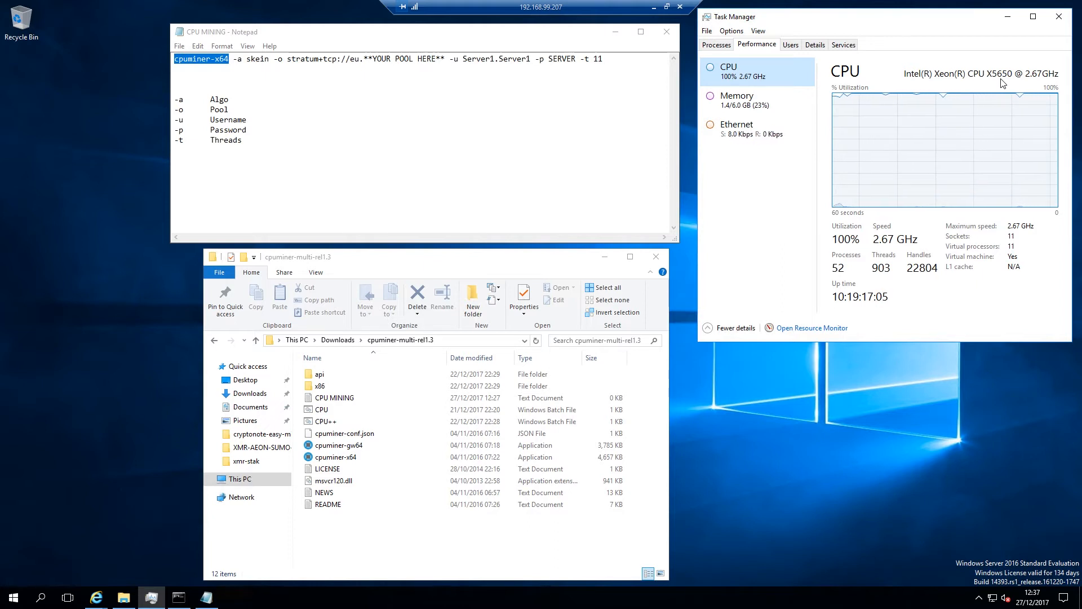
Delete the option legend and save the command as CPU MINING.bat with the All Files type
{"action": "left_click_drag", "start_coordinate": [243, 141], "coordinate": [175, 99]}
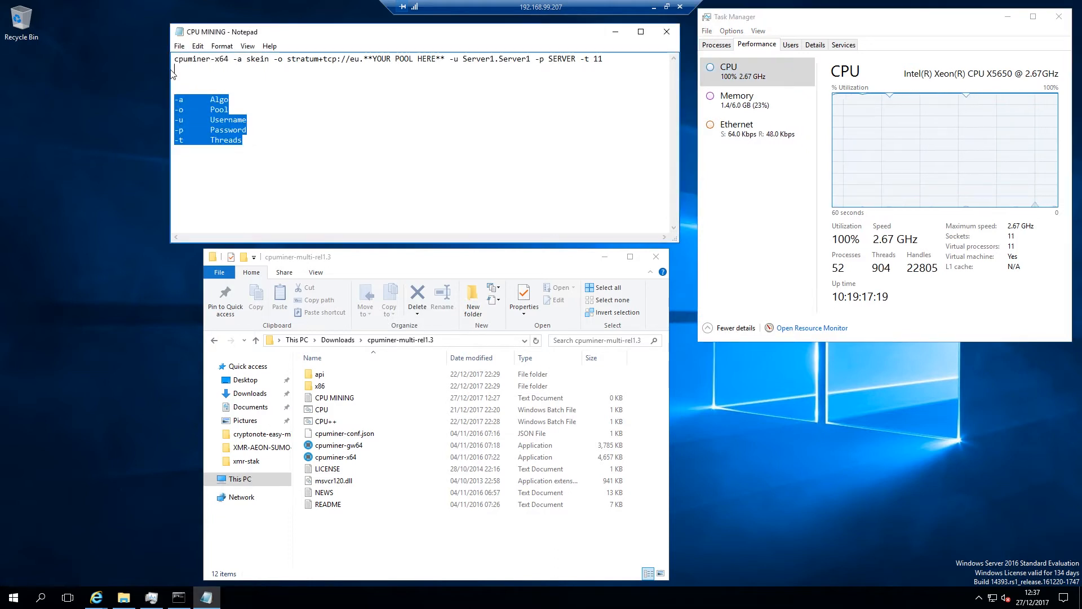
{"action": "left_click", "coordinate": [173, 73]}
{"action": "left_click", "coordinate": [178, 47]}
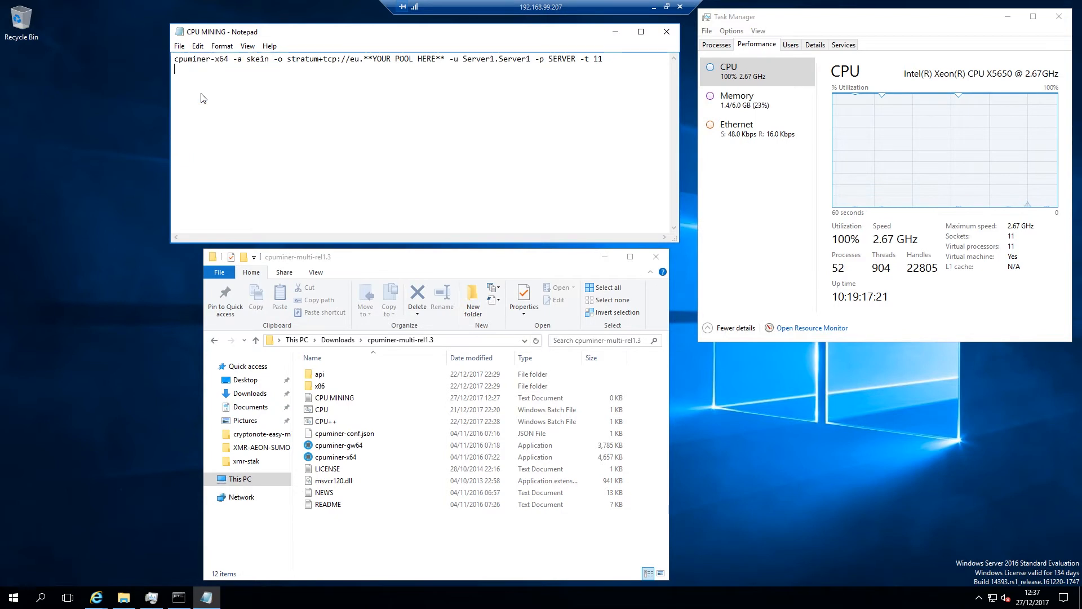
{"action": "left_click", "coordinate": [203, 96]}
{"action": "left_click", "coordinate": [299, 298]}
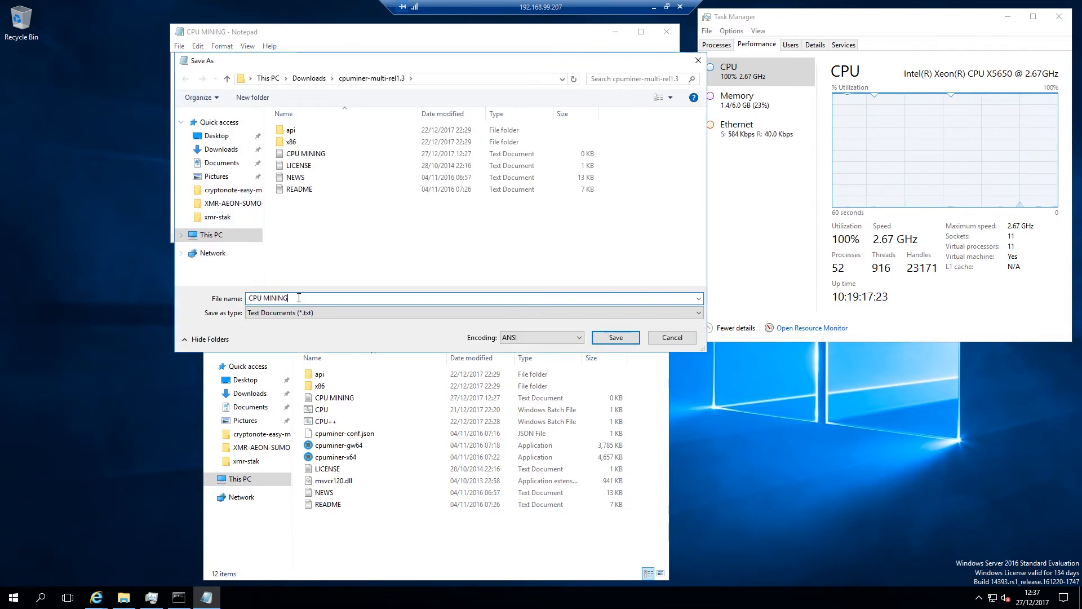
{"action": "left_click", "coordinate": [337, 314]}
{"action": "left_click", "coordinate": [337, 332]}
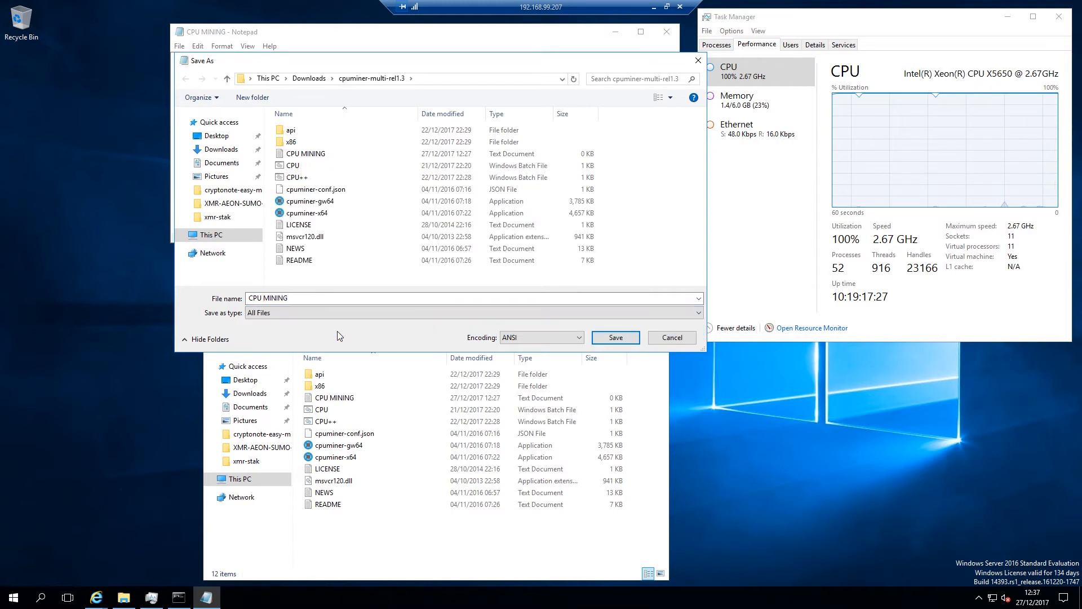
{"action": "left_click", "coordinate": [338, 297]}
{"action": "left_click", "coordinate": [338, 297]}
{"action": "type", "text": ".bat"}
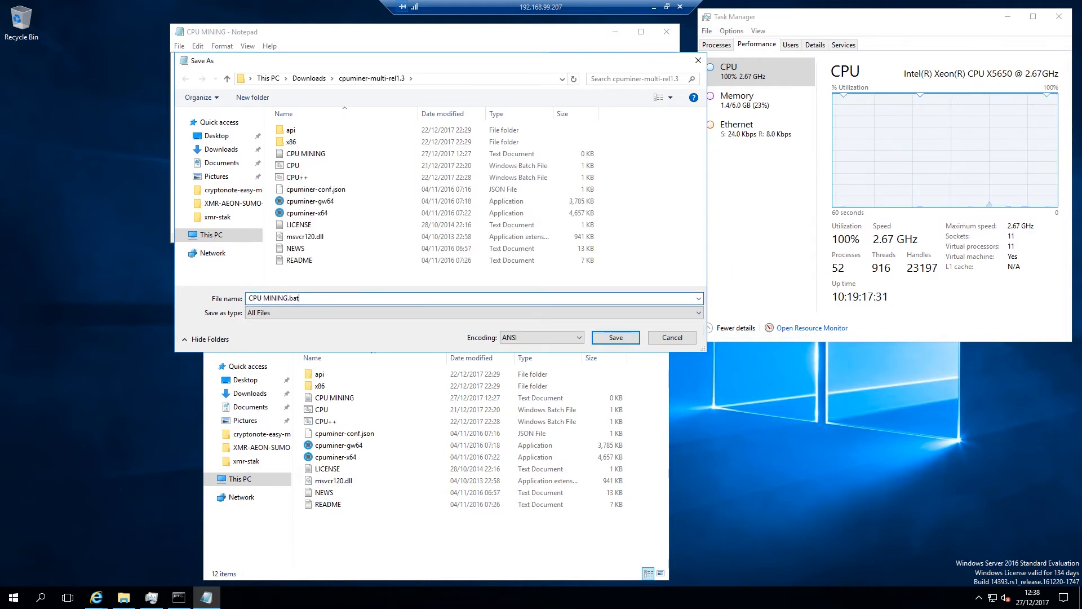
{"action": "left_click", "coordinate": [606, 337]}
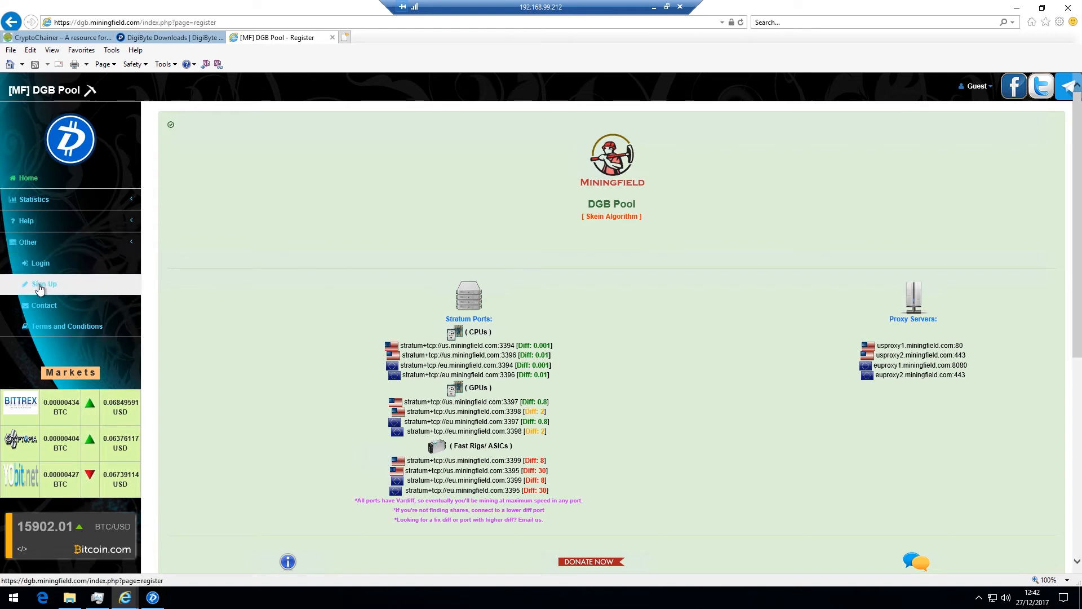
Fill the pool registration form with a username and the pasted DGB wallet address, then start the password
{"action": "scroll", "coordinate": [275, 316], "scroll_direction": "down", "scroll_amount": 6}
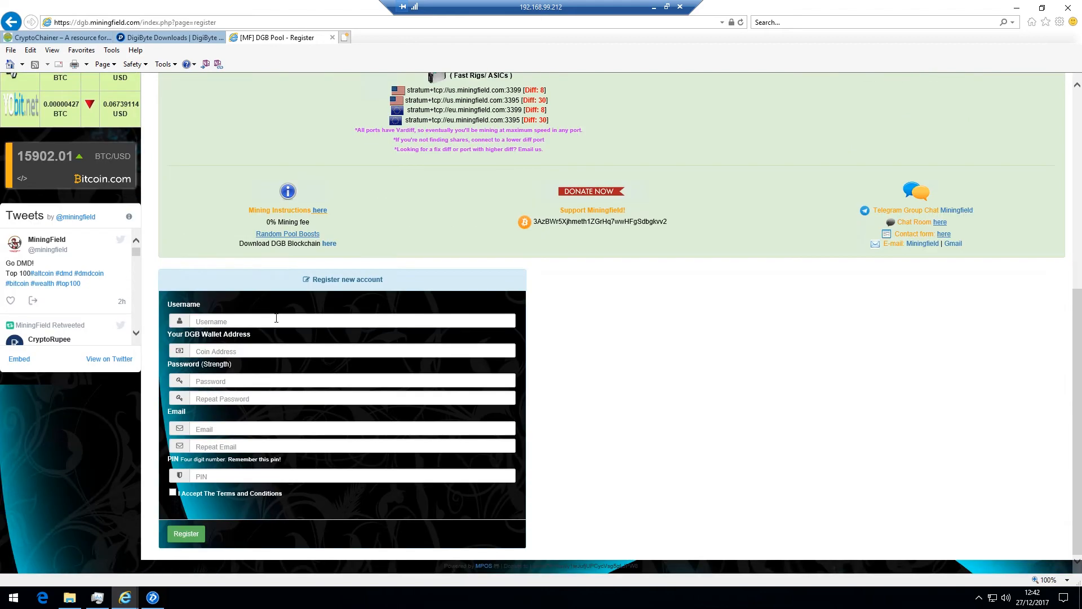
{"action": "left_click", "coordinate": [236, 323]}
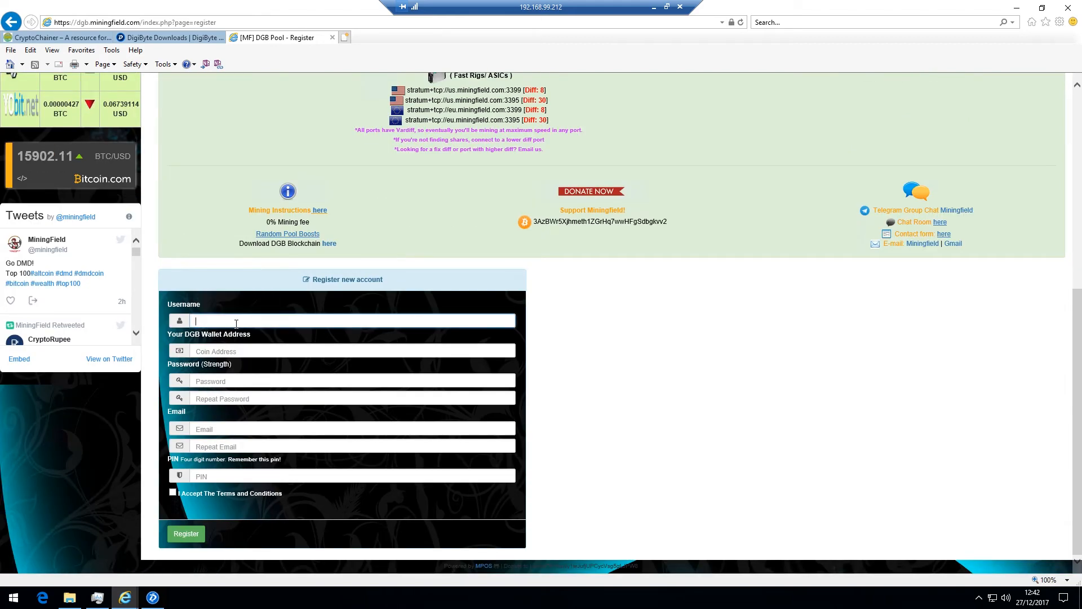
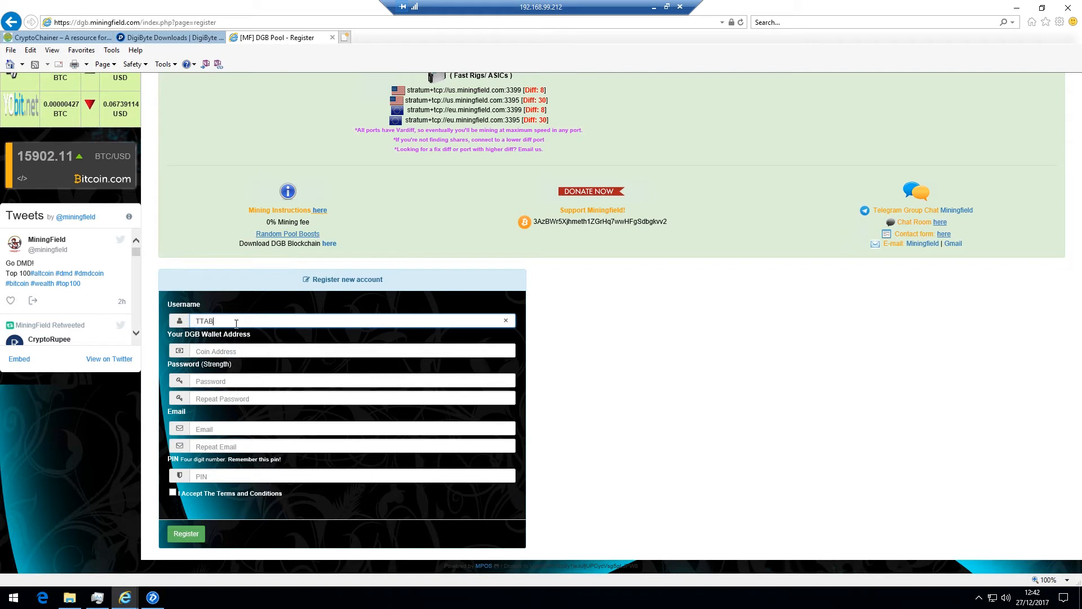
{"action": "key", "text": "Tab"}
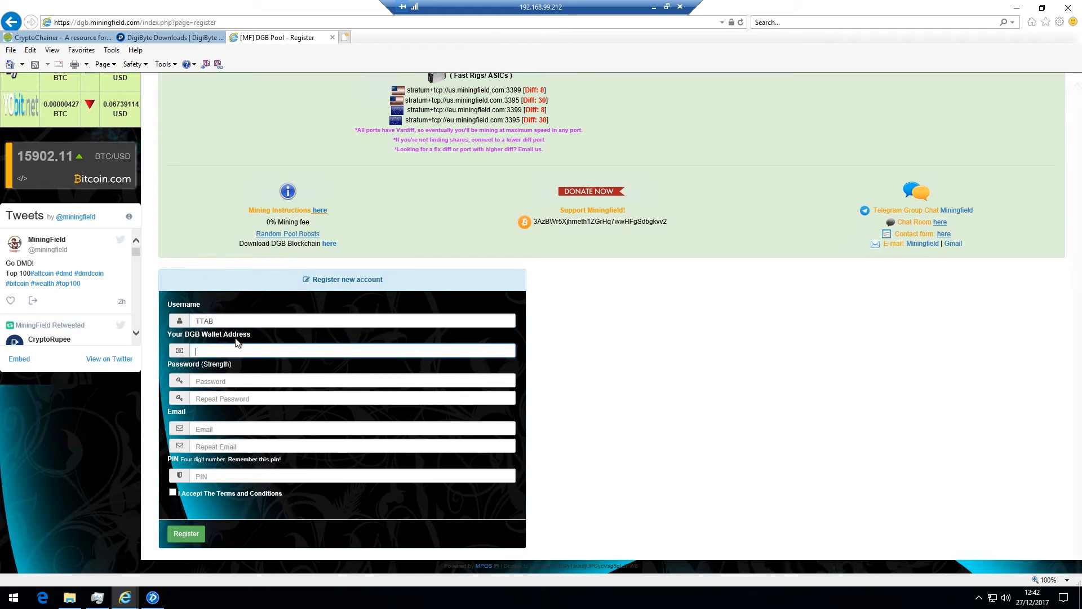
{"action": "right_click", "coordinate": [236, 349]}
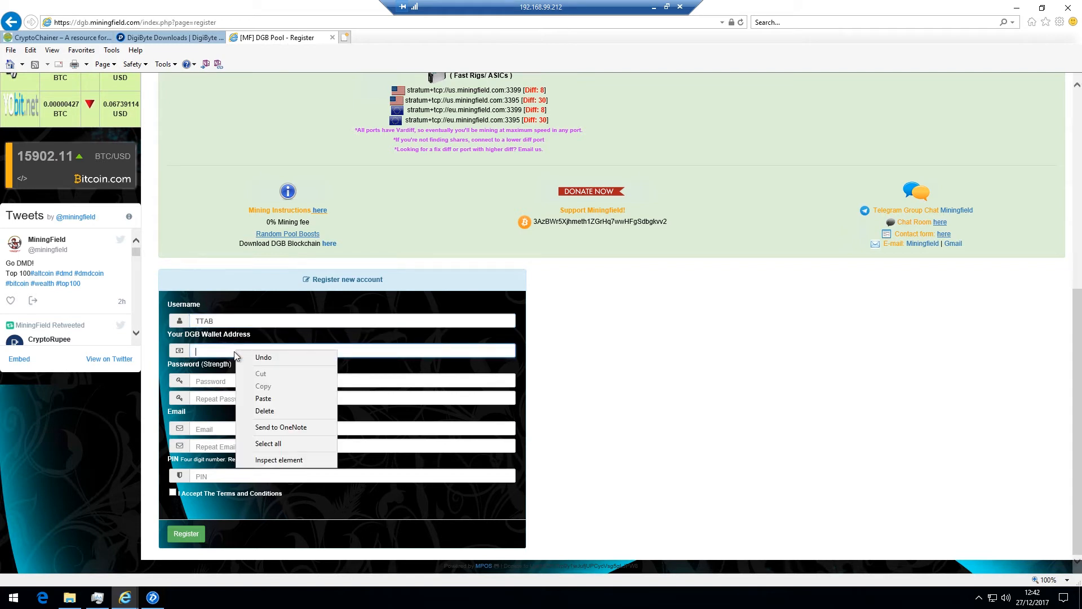
{"action": "left_click", "coordinate": [260, 398]}
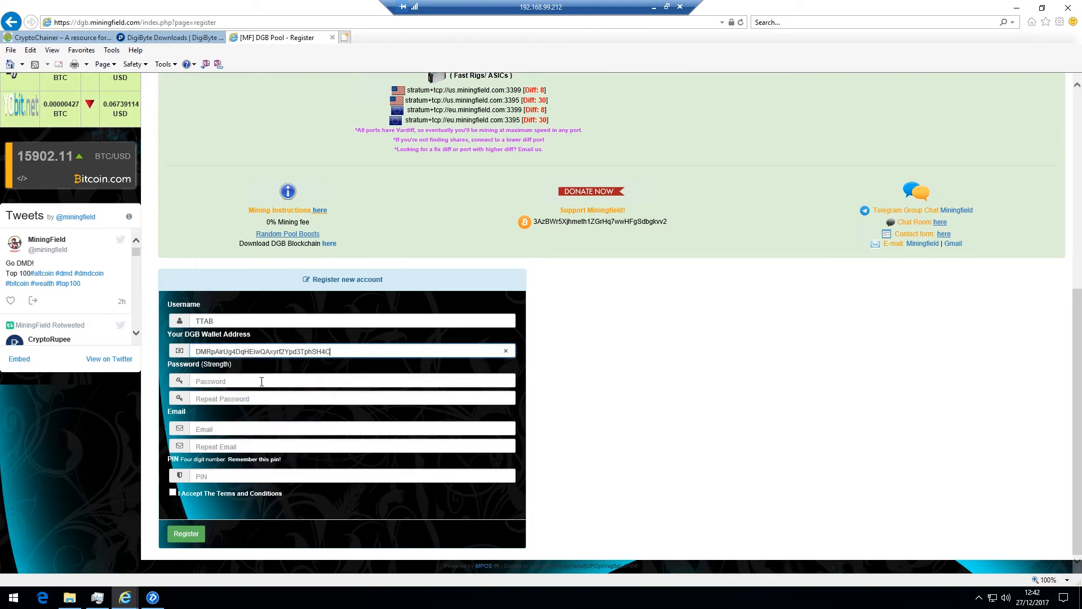
{"action": "left_click", "coordinate": [261, 382]}
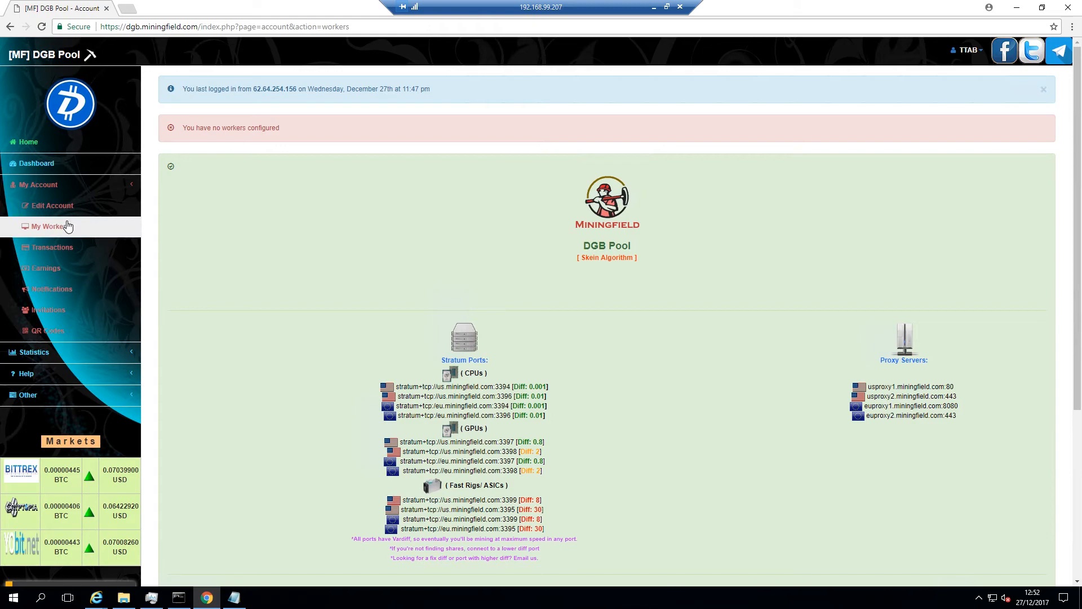
Open My Workers and open CPU MINING.bat for editing from the miner folder
{"action": "left_click", "coordinate": [45, 227]}
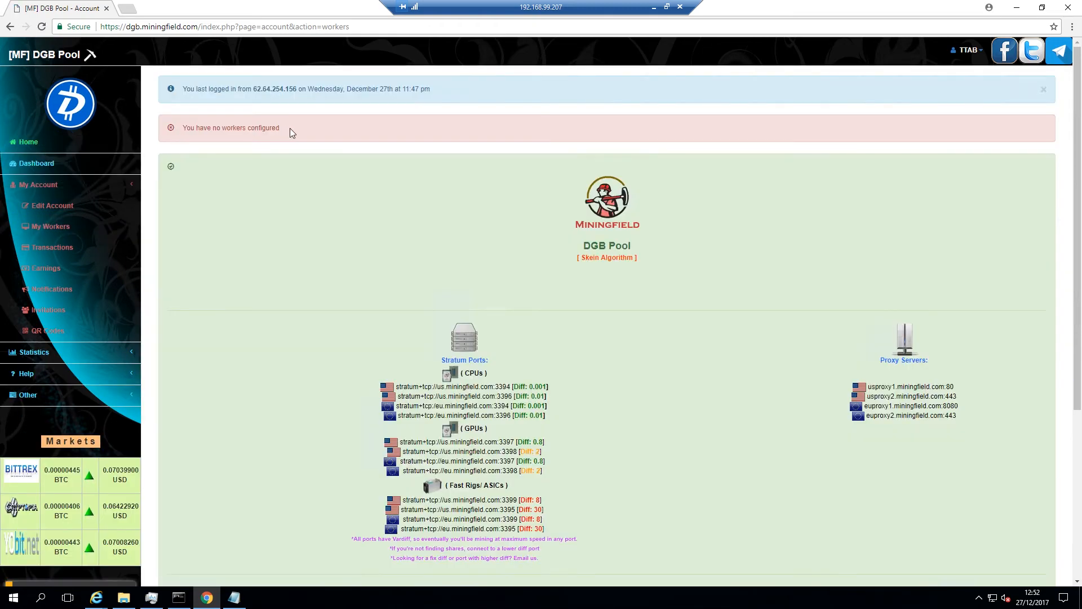
{"action": "scroll", "coordinate": [284, 197], "scroll_direction": "down", "scroll_amount": 5}
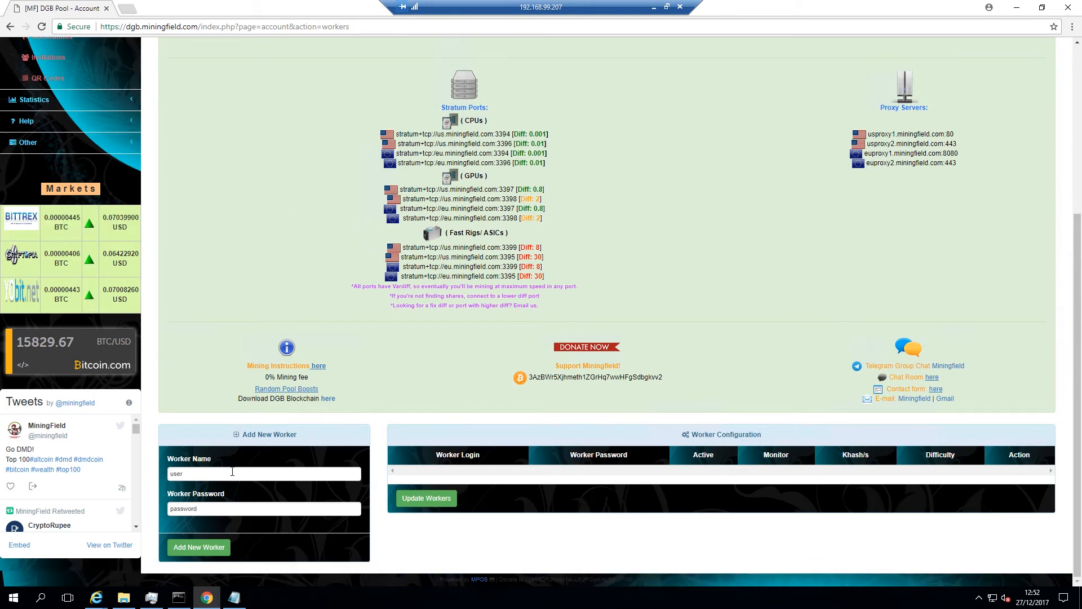
{"action": "left_click", "coordinate": [124, 597]}
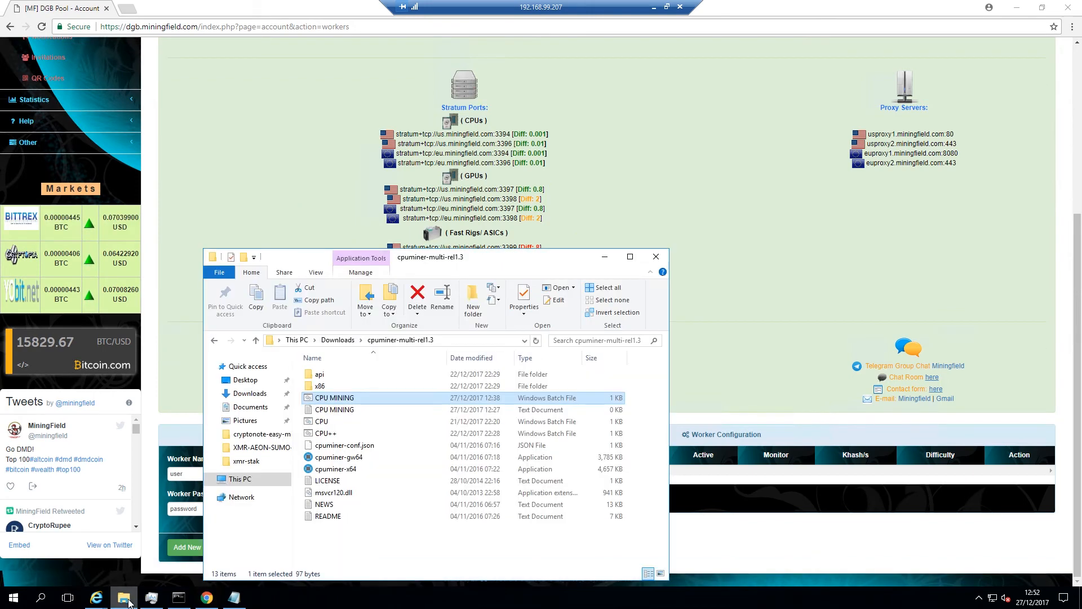
{"action": "right_click", "coordinate": [331, 398]}
{"action": "left_click", "coordinate": [353, 219]}
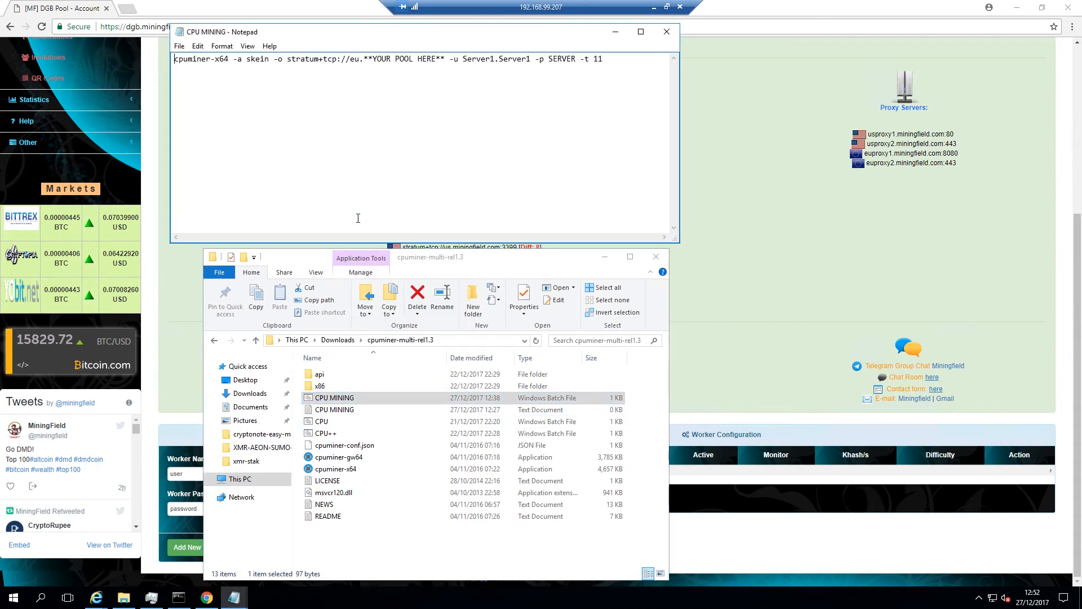
{"action": "left_click", "coordinate": [604, 257]}
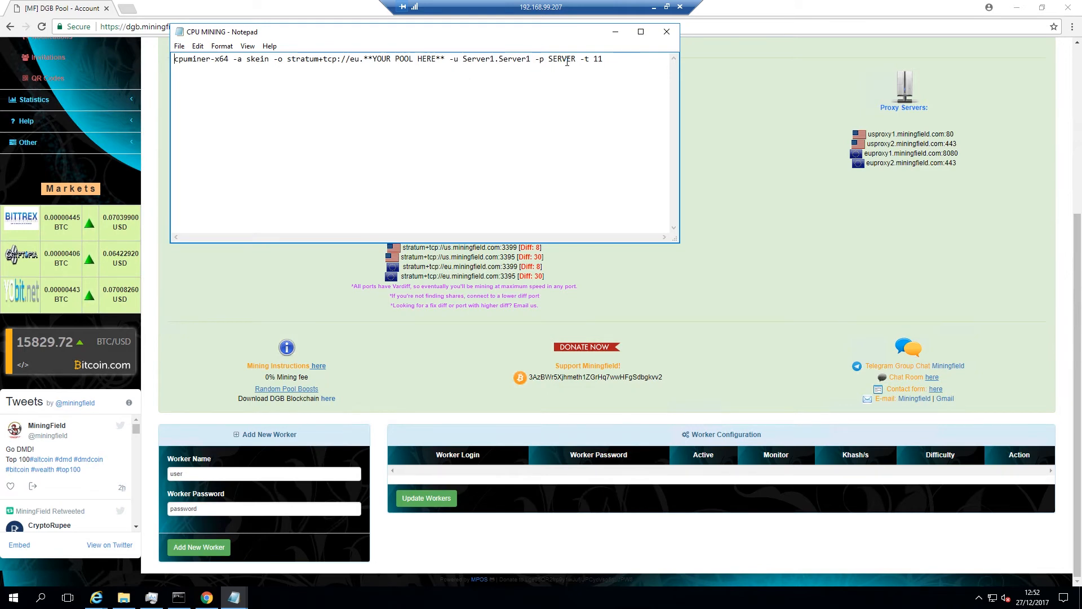
Add a 'pool username.workername' note to the batch file and name the new worker Server1
{"action": "left_click", "coordinate": [508, 75]}
{"action": "type", "text": "pool username.workername"}
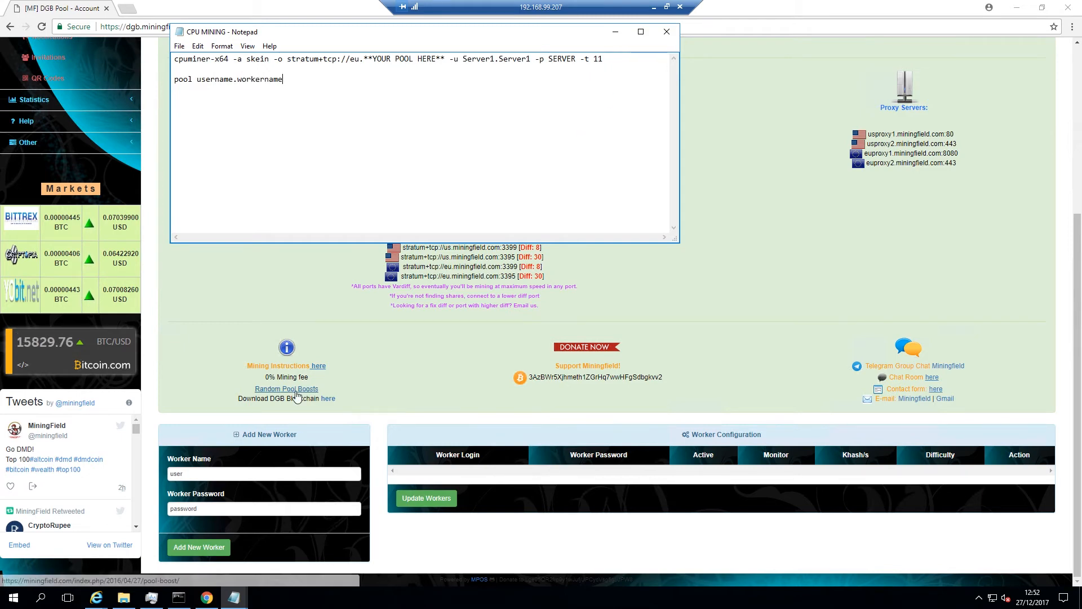
{"action": "left_click", "coordinate": [228, 474]}
{"action": "key", "text": "ctrl+a"}
{"action": "type", "text": "Server"}
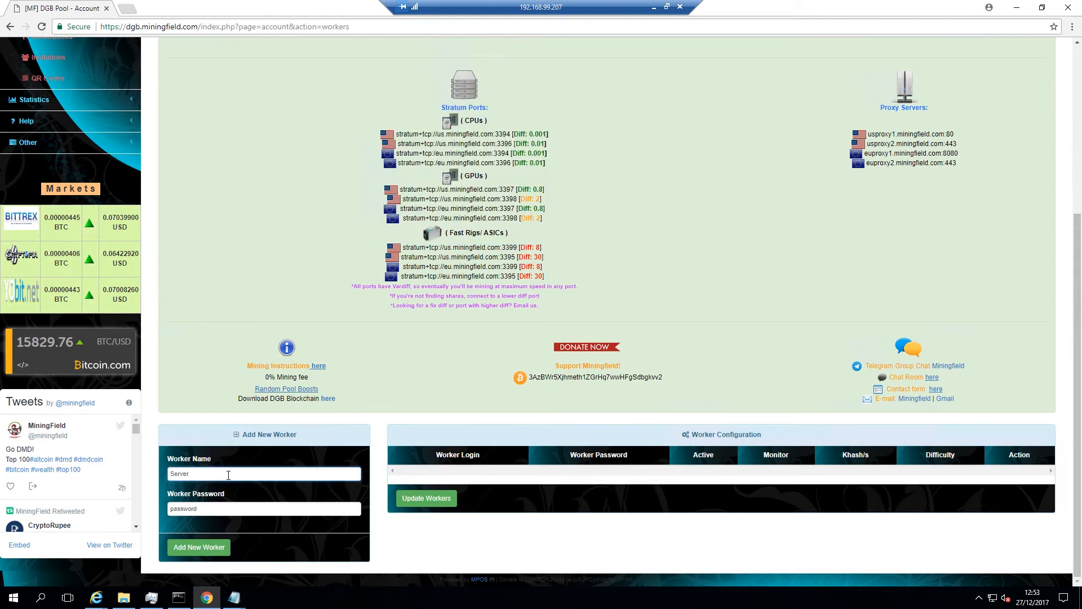
{"action": "type", "text": "1"}
Give worker Server1 a password and add it to the account's worker list
{"action": "key", "text": "Tab"}
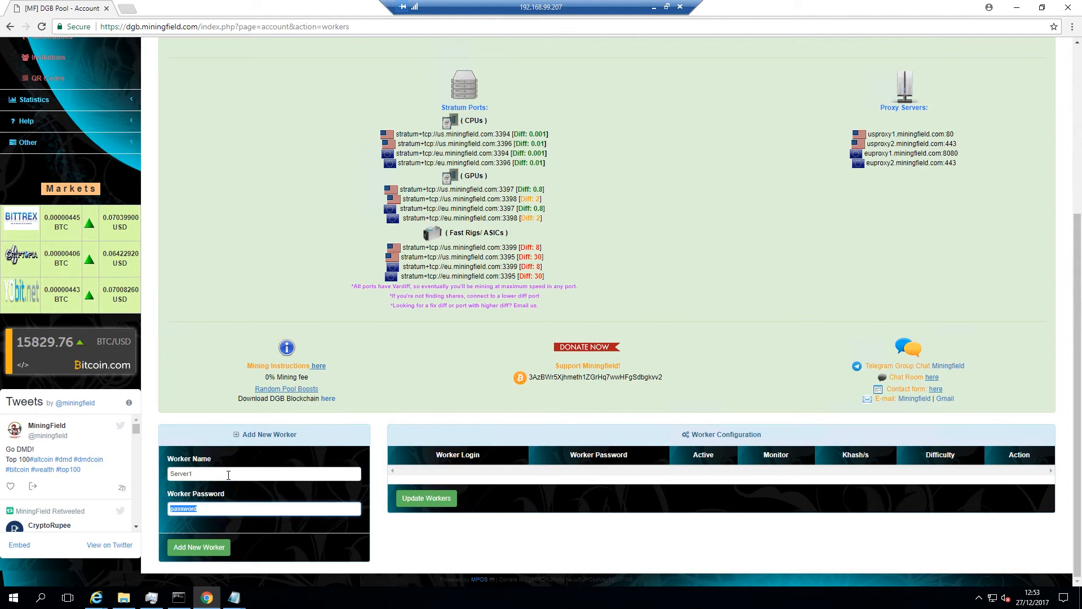
{"action": "key", "text": "alt+Tab"}
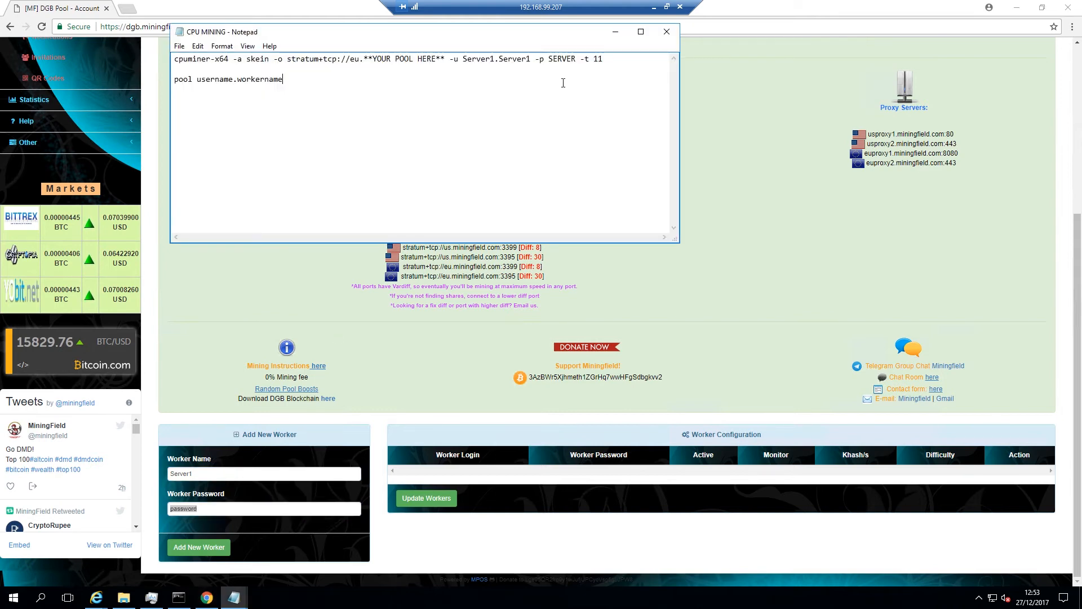
{"action": "left_click", "coordinate": [248, 506]}
{"action": "double_click", "coordinate": [244, 505]}
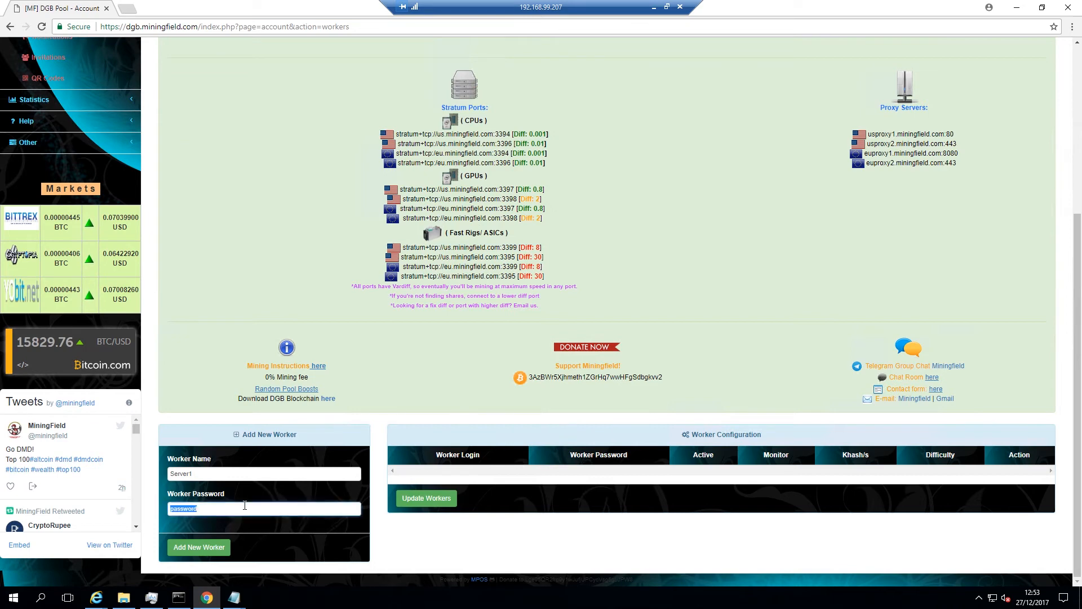
{"action": "left_click", "coordinate": [210, 546]}
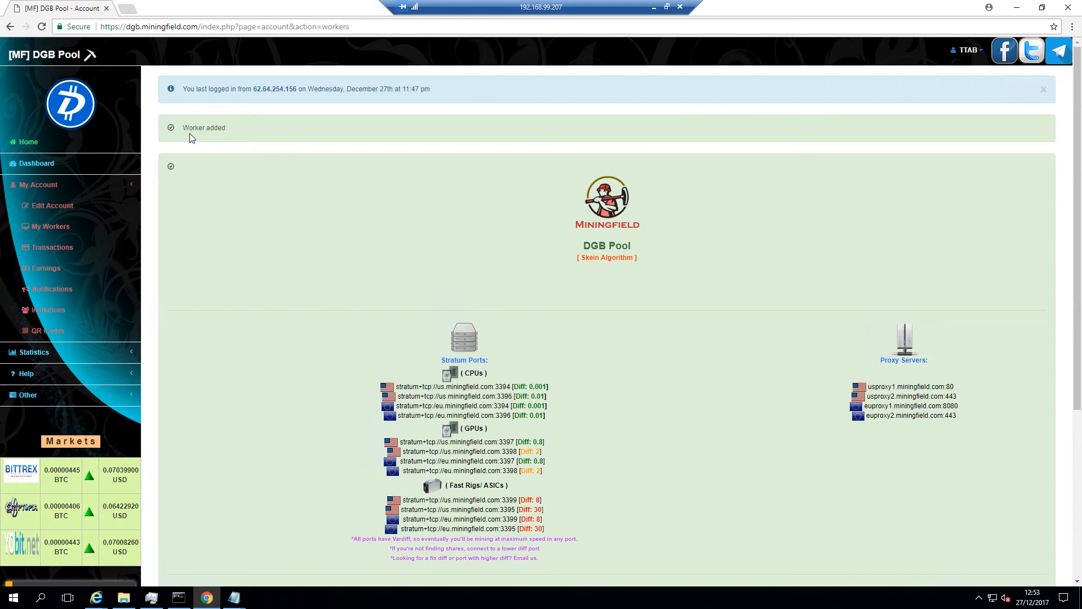
{"action": "scroll", "coordinate": [272, 249], "scroll_direction": "down", "scroll_amount": 5}
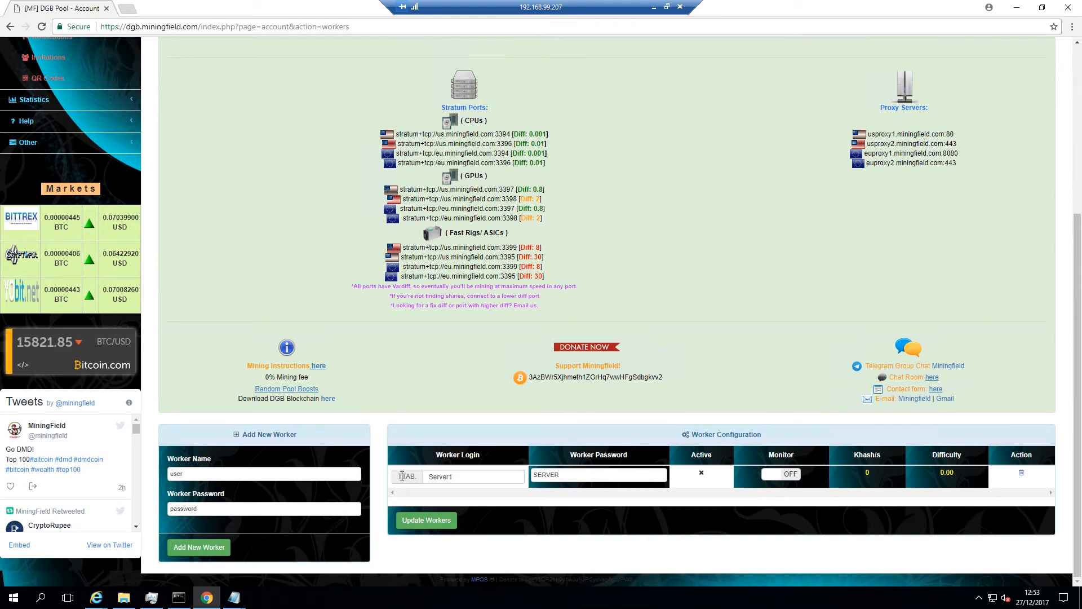
Replace the command's placeholder username with the Server1 worker login and copy the EU CPU port address
{"action": "mouse_move", "coordinate": [237, 598]}
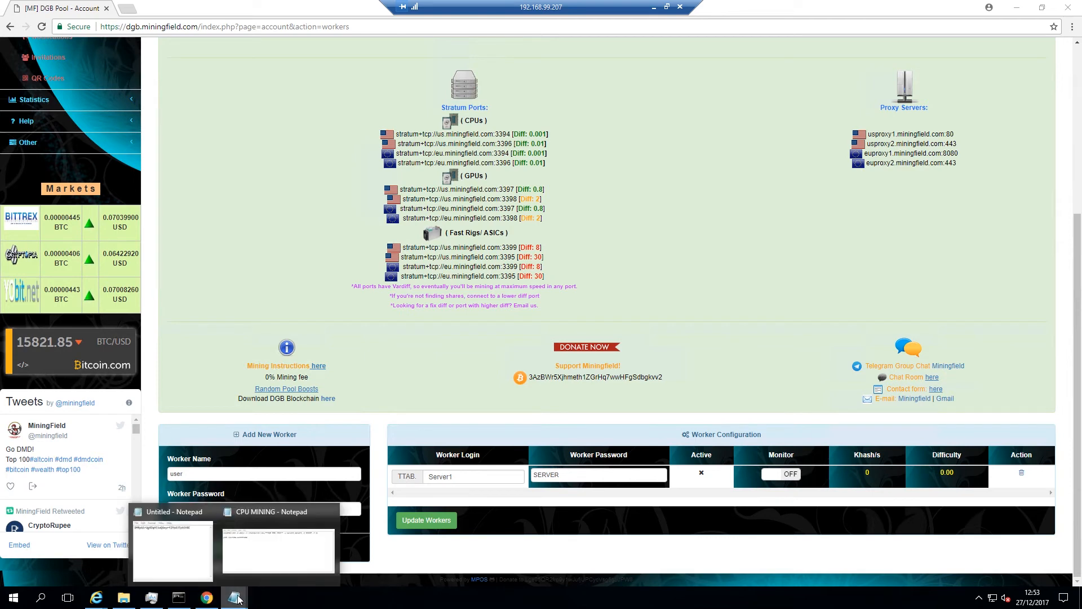
{"action": "left_click", "coordinate": [278, 550]}
{"action": "left_click", "coordinate": [464, 58]}
{"action": "key", "text": "shift+Right"}
{"action": "key", "text": "shift+Right"}
{"action": "key", "text": "shift+Right"}
{"action": "key", "text": "shift+Right"}
{"action": "key", "text": "shift+Right"}
{"action": "key", "text": "shift+Right"}
{"action": "key", "text": "shift+Right"}
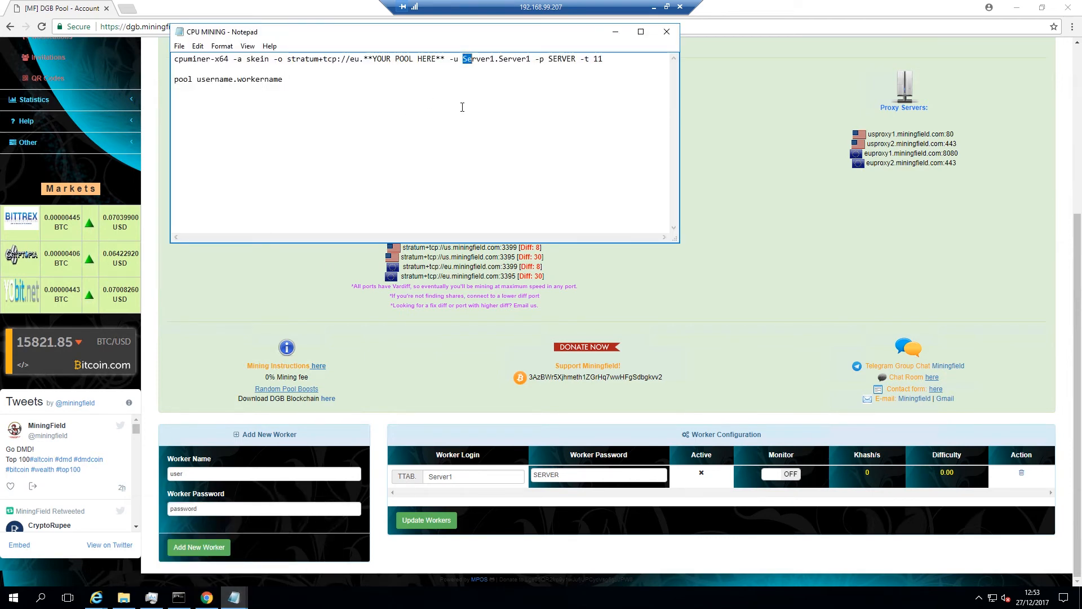
{"action": "type", "text": "TTASB"}
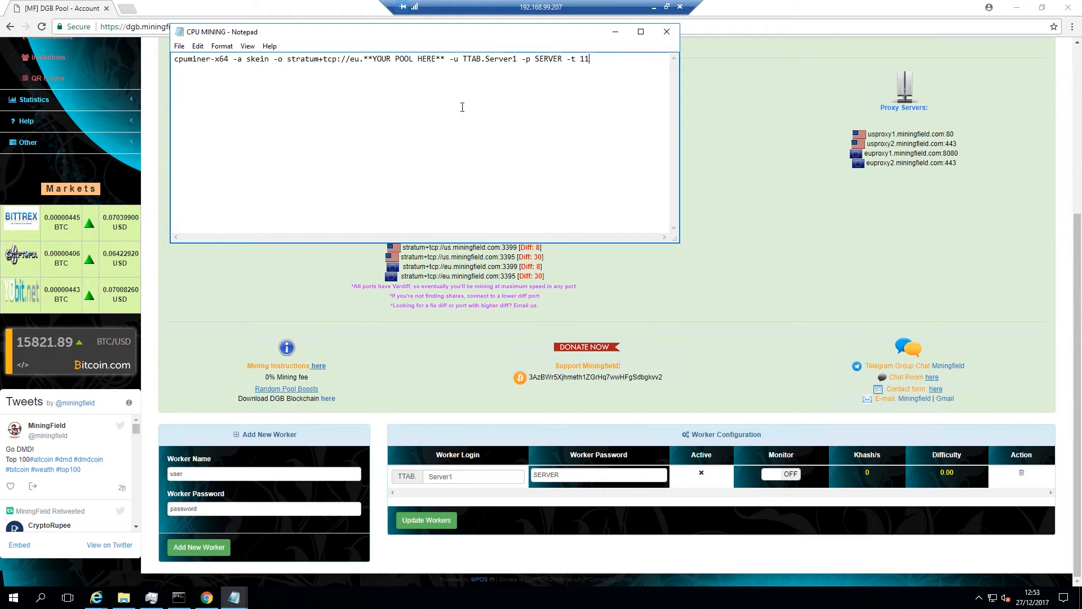
{"action": "left_click_drag", "start_coordinate": [417, 36], "coordinate": [793, 32]}
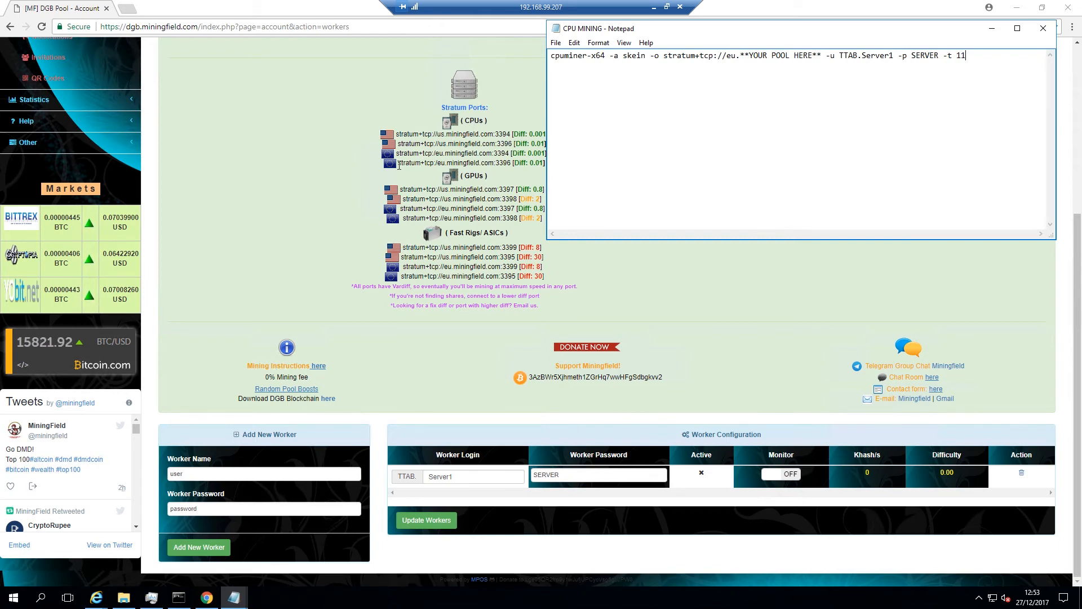
{"action": "left_click_drag", "start_coordinate": [398, 164], "coordinate": [511, 164]}
{"action": "key", "text": "ctrl+c"}
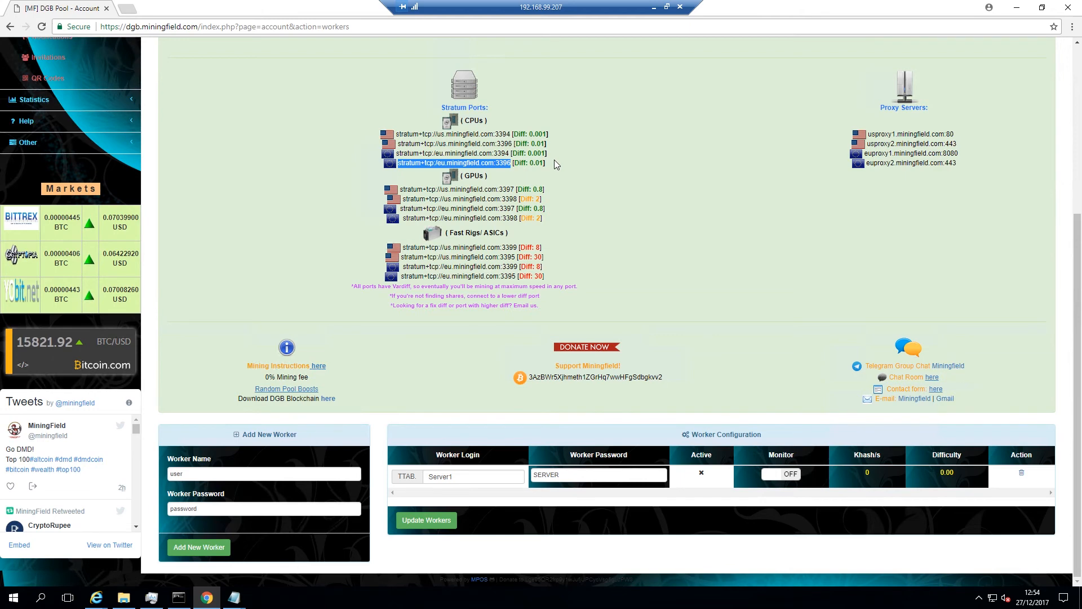
Replace the placeholder pool URL with stratum+tcp://eu.miningfield.com:3396, restoring the missing slash
{"action": "key", "text": "alt+Tab"}
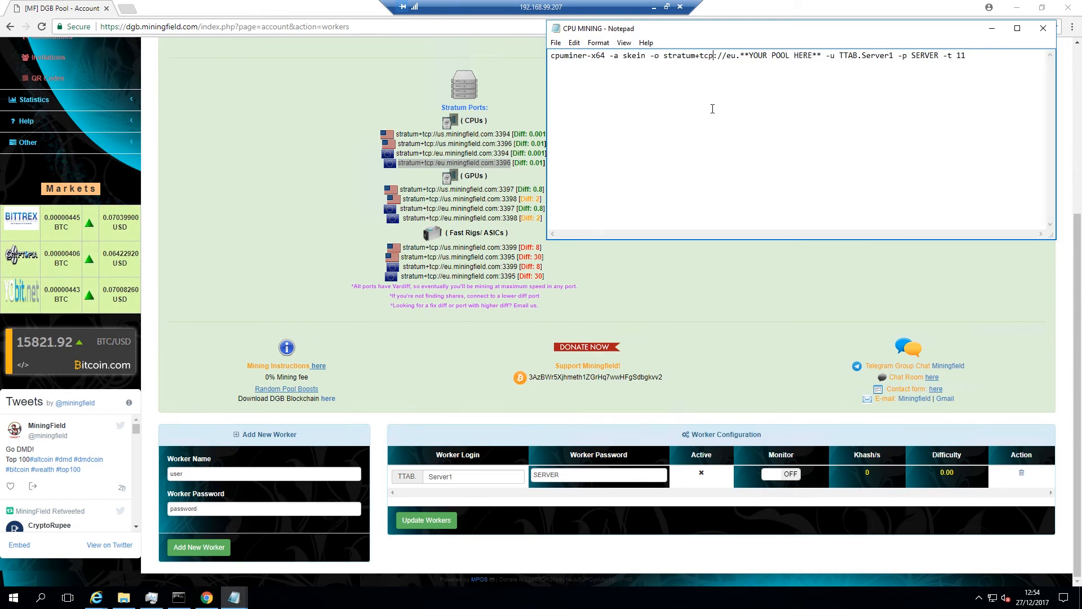
{"action": "key", "text": "shift+Right"}
{"action": "key", "text": "shift+Right"}
{"action": "key", "text": "shift+Right"}
{"action": "key", "text": "shift+Right"}
{"action": "key", "text": "shift+Right"}
{"action": "key", "text": "shift+Right"}
{"action": "key", "text": "shift+Right"}
{"action": "key", "text": "shift+Right"}
{"action": "key", "text": "shift+Right"}
{"action": "key", "text": "shift+Right"}
{"action": "key", "text": "shift+Right"}
{"action": "key", "text": "shift+Right"}
{"action": "key", "text": "shift+Right"}
{"action": "key", "text": "shift+Right"}
{"action": "key", "text": "shift+Right"}
{"action": "key", "text": "shift+Right"}
{"action": "key", "text": "shift+Right"}
{"action": "key", "text": "shift+Right"}
{"action": "key", "text": "shift+Right"}
{"action": "key", "text": "shift+Right"}
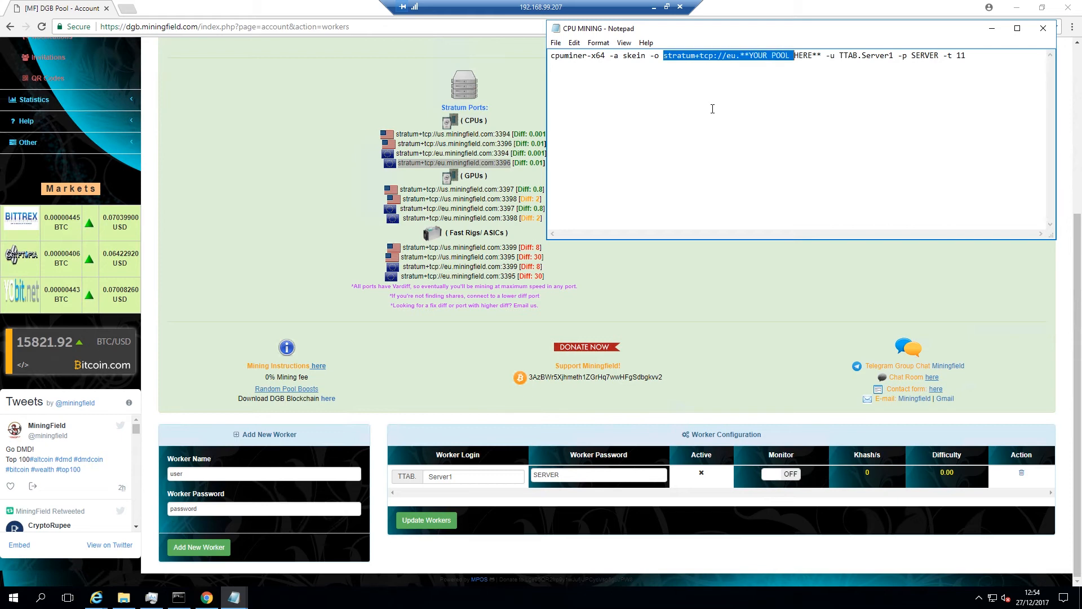
{"action": "key", "text": "shift+Left"}
{"action": "key", "text": "ctrl+v"}
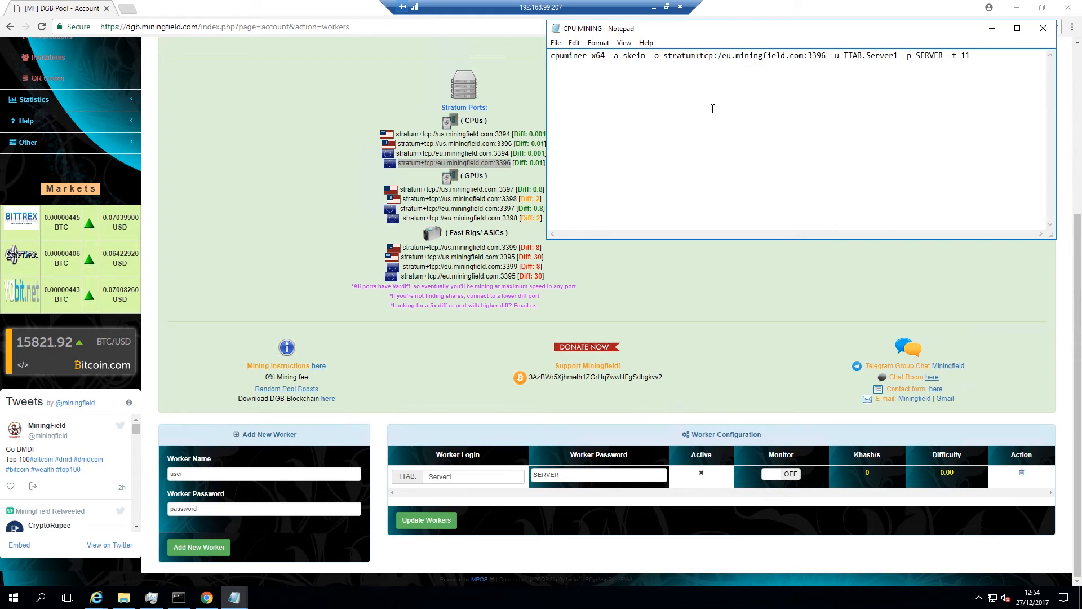
{"action": "key", "text": "Left"}
{"action": "key", "text": "Left"}
{"action": "key", "text": "Left"}
{"action": "key", "text": "Left"}
{"action": "key", "text": "Left"}
{"action": "key", "text": "Left"}
{"action": "type", "text": "/"}
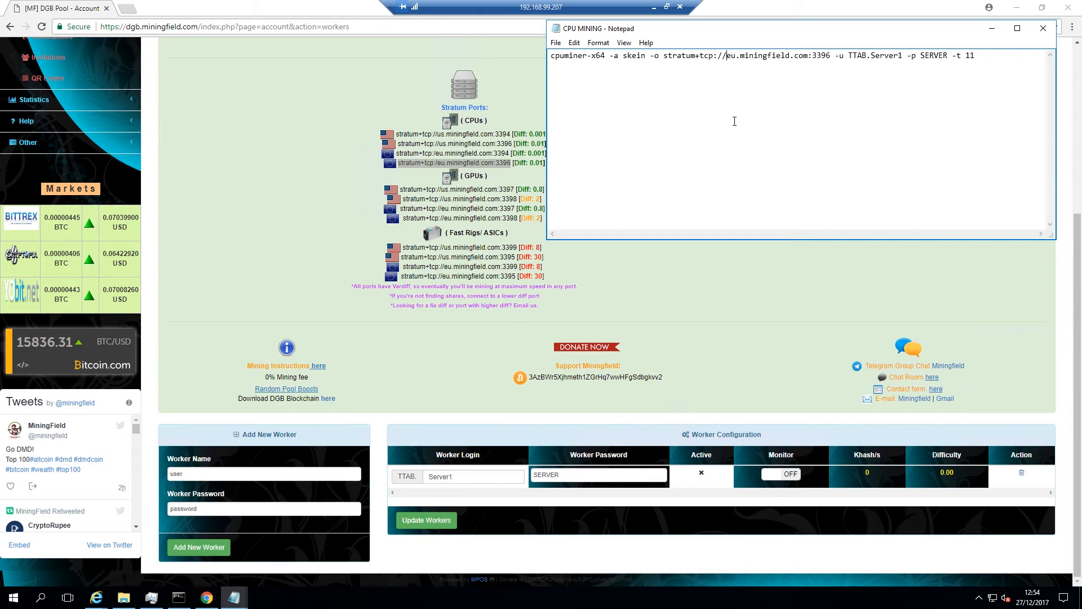
{"action": "left_click", "coordinate": [553, 143]}
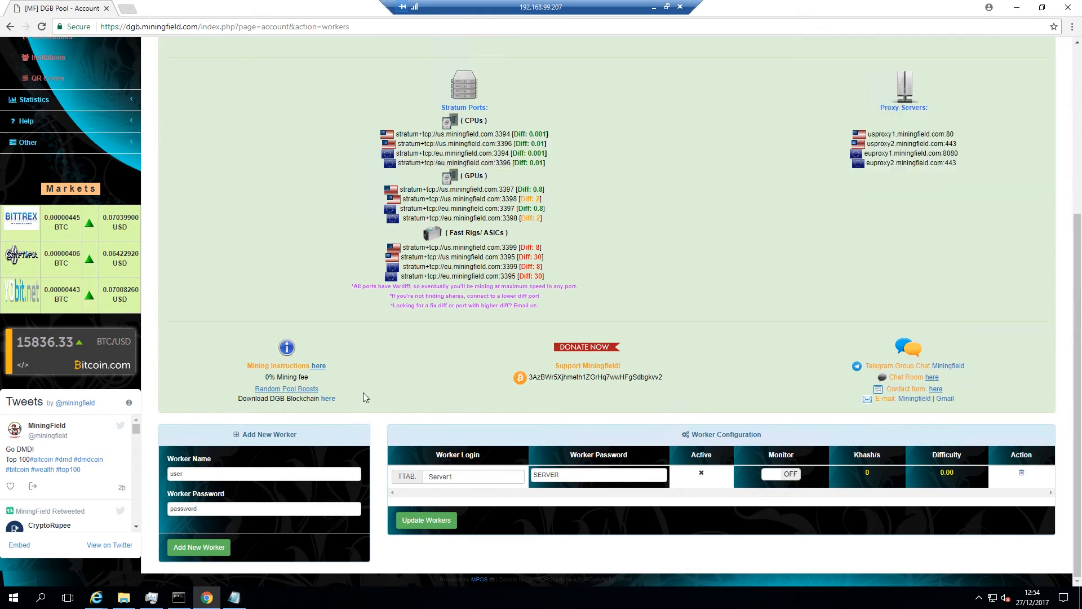
{"action": "left_click", "coordinate": [124, 597]}
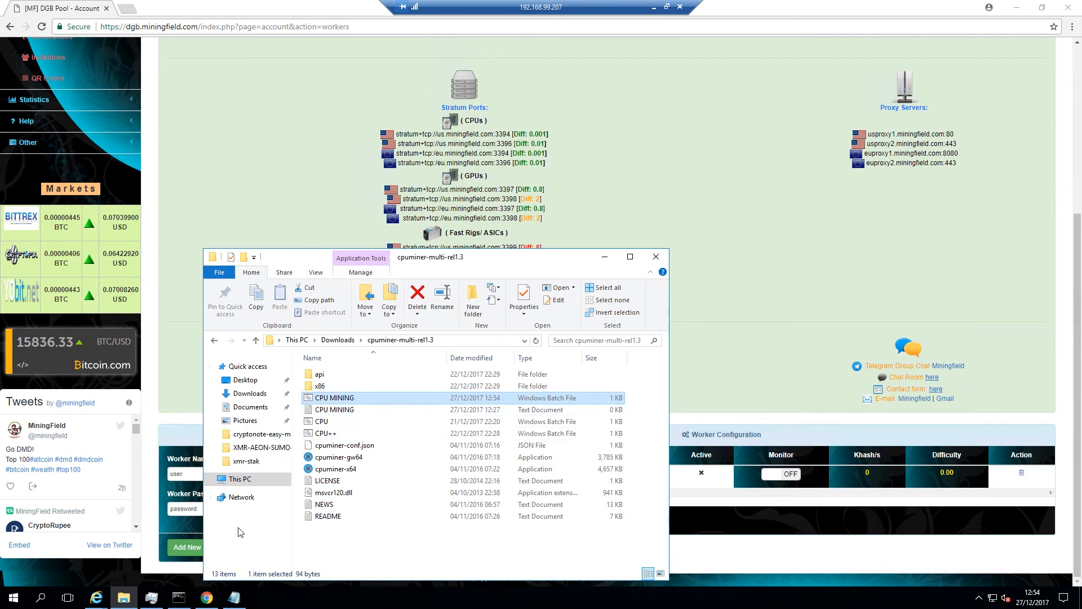
{"action": "left_click", "coordinate": [185, 595]}
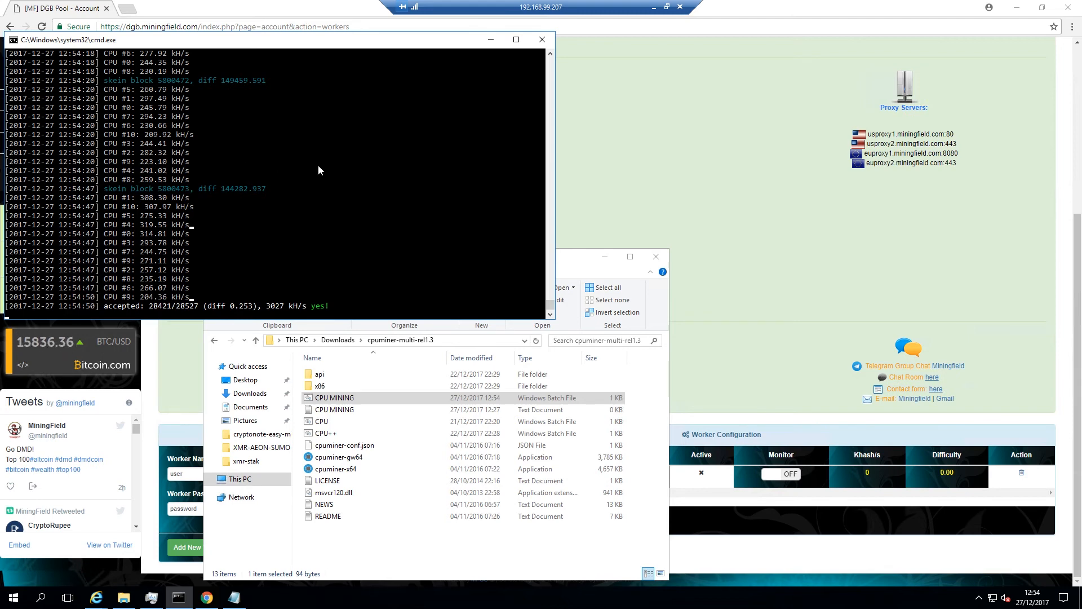
{"action": "left_click", "coordinate": [574, 167]}
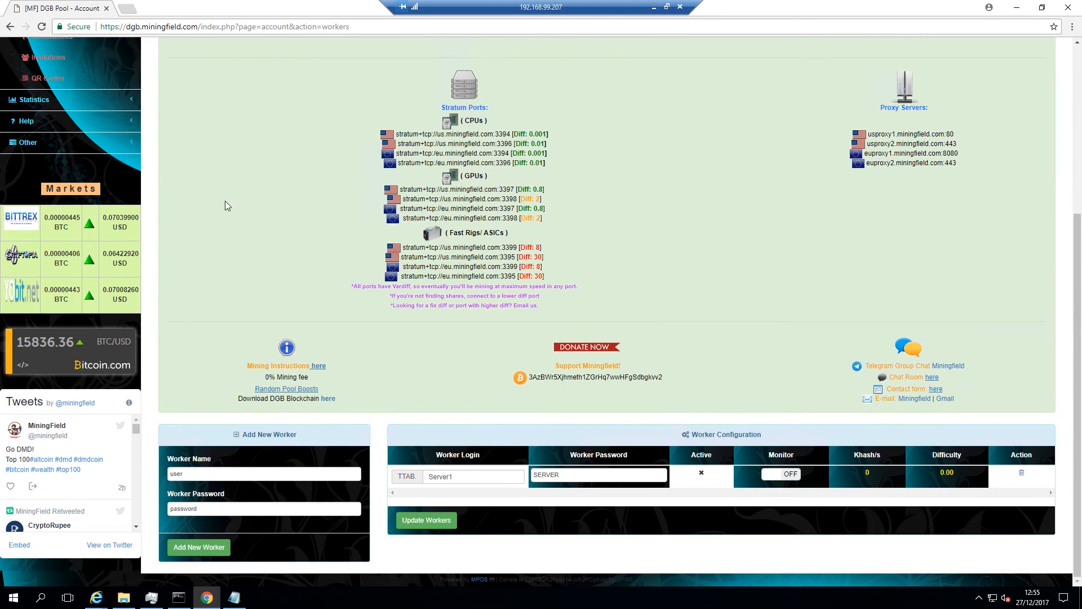
Browse the Dashboard's pool, round, share and account panels, showing 0.00 MH/s and 0 DGB balance
{"action": "scroll", "coordinate": [220, 209], "scroll_direction": "up", "scroll_amount": 3}
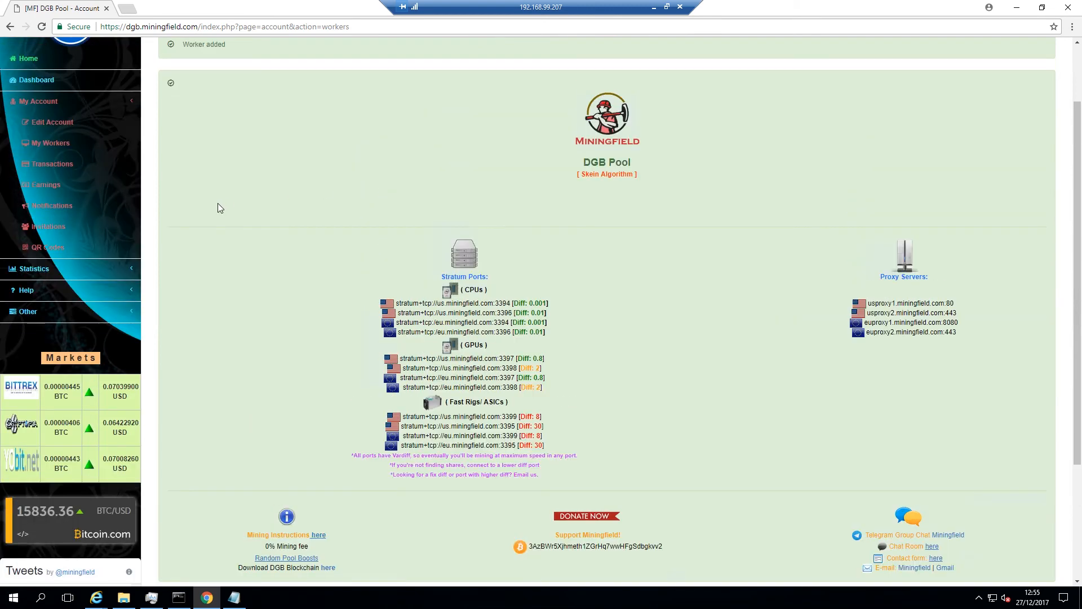
{"action": "left_click", "coordinate": [44, 83]}
{"action": "scroll", "coordinate": [195, 271], "scroll_direction": "down", "scroll_amount": 7}
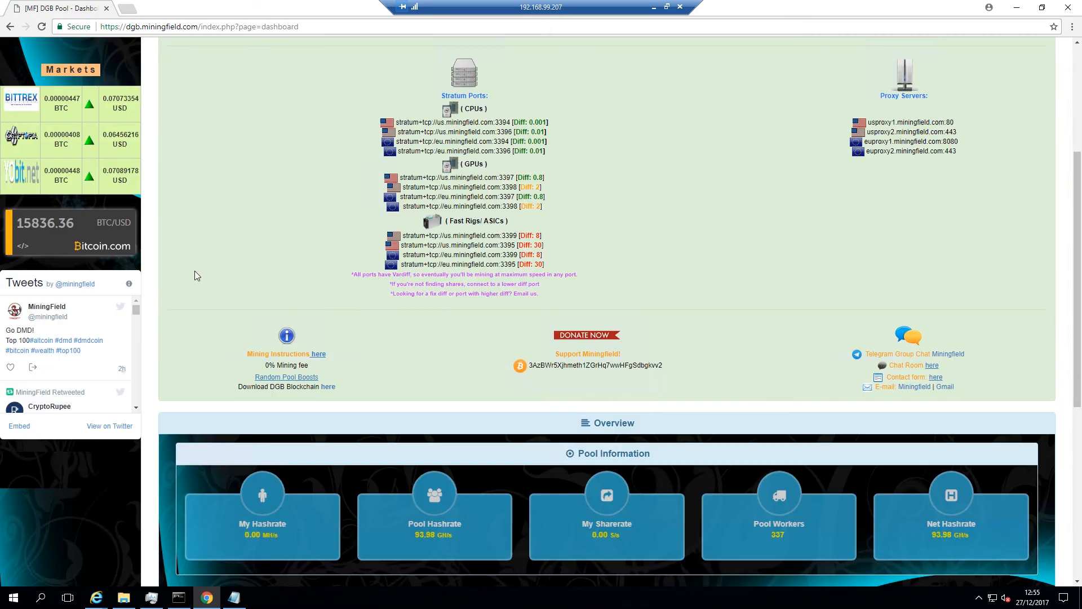
{"action": "scroll", "coordinate": [196, 279], "scroll_direction": "down", "scroll_amount": 2}
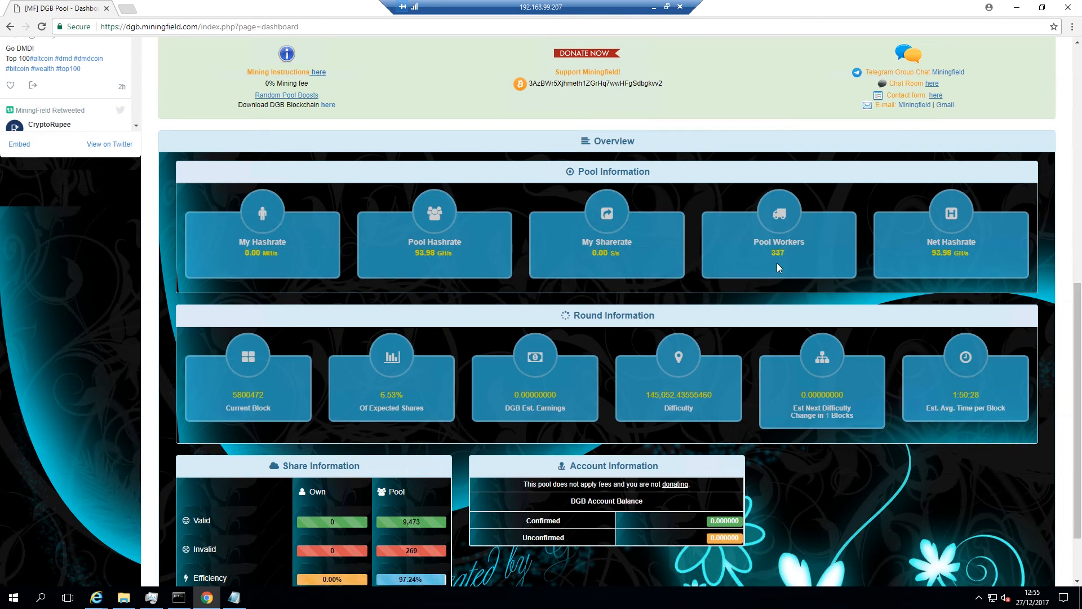
{"action": "scroll", "coordinate": [776, 263], "scroll_direction": "down", "scroll_amount": 2}
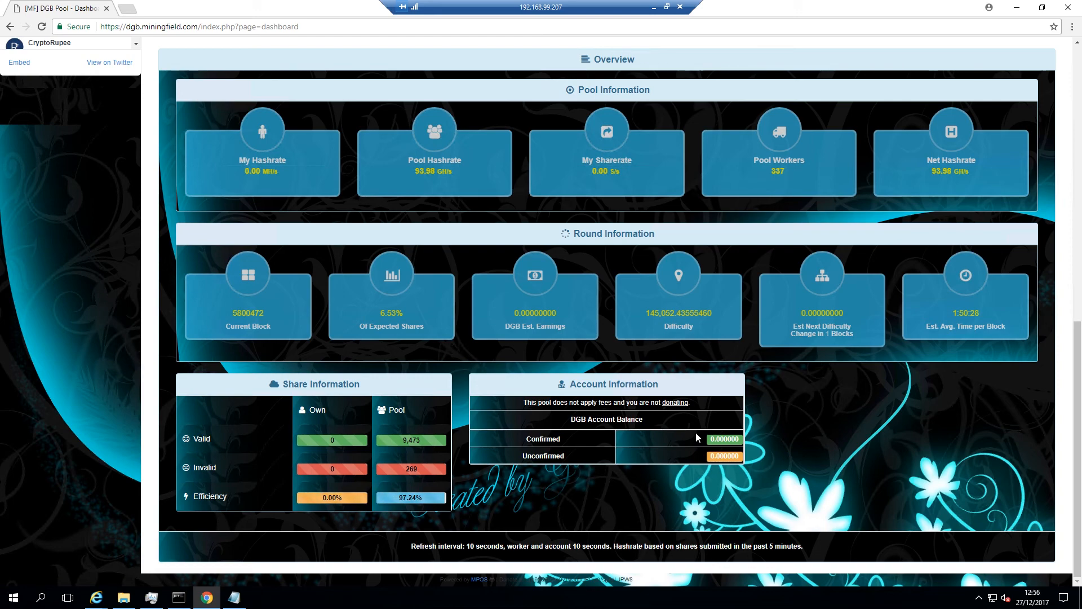
{"action": "scroll", "coordinate": [697, 437], "scroll_direction": "up", "scroll_amount": 10}
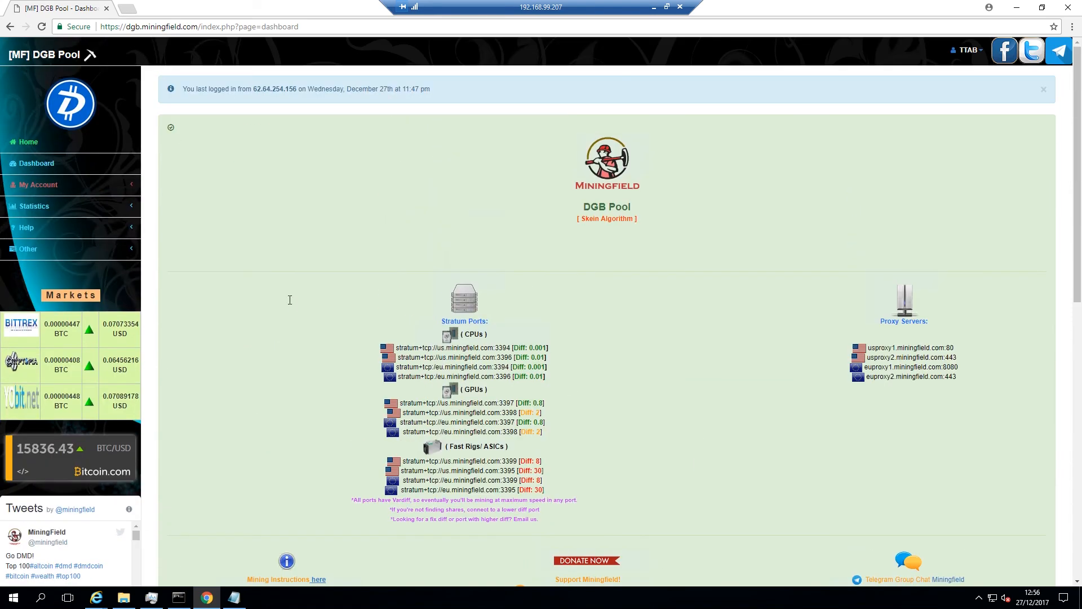
Open Edit Account under My Account and select the payment address and donation percentage values
{"action": "left_click", "coordinate": [49, 186]}
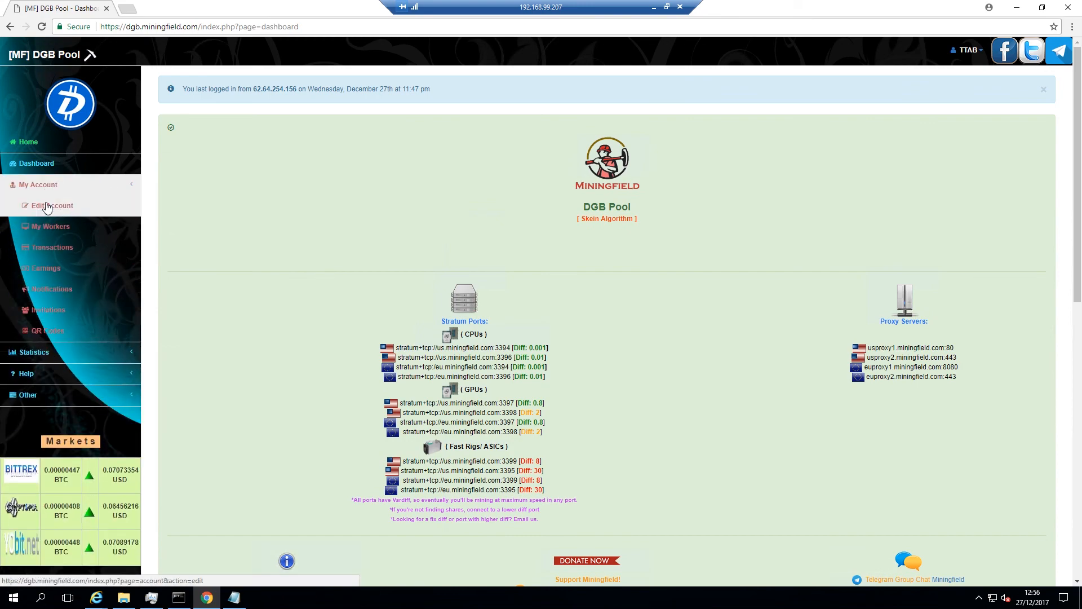
{"action": "left_click", "coordinate": [48, 206]}
{"action": "scroll", "coordinate": [208, 227], "scroll_direction": "down", "scroll_amount": 12}
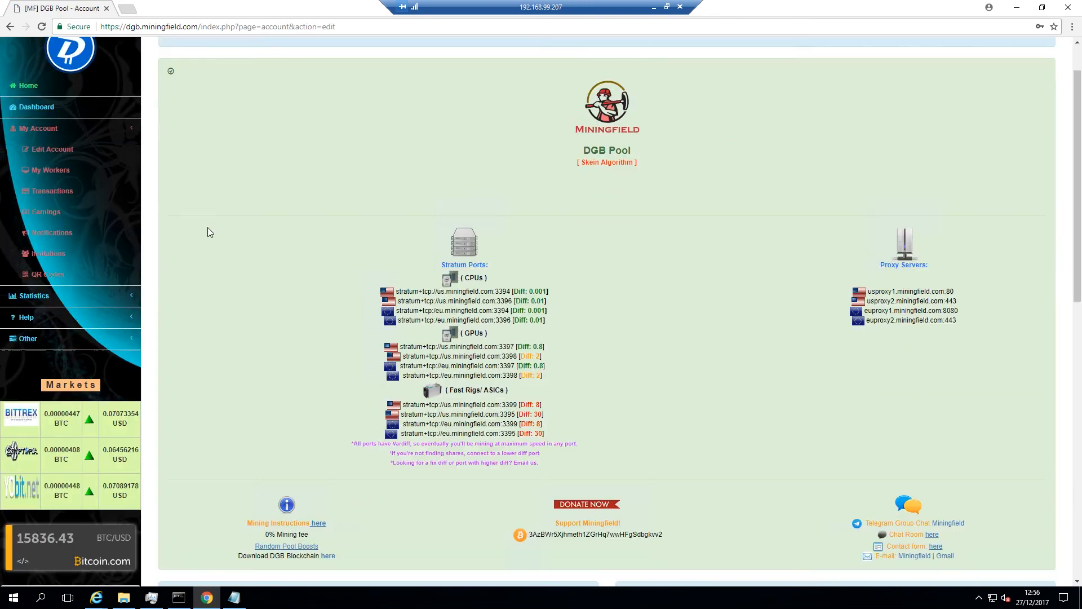
{"action": "scroll", "coordinate": [207, 228], "scroll_direction": "down", "scroll_amount": 1}
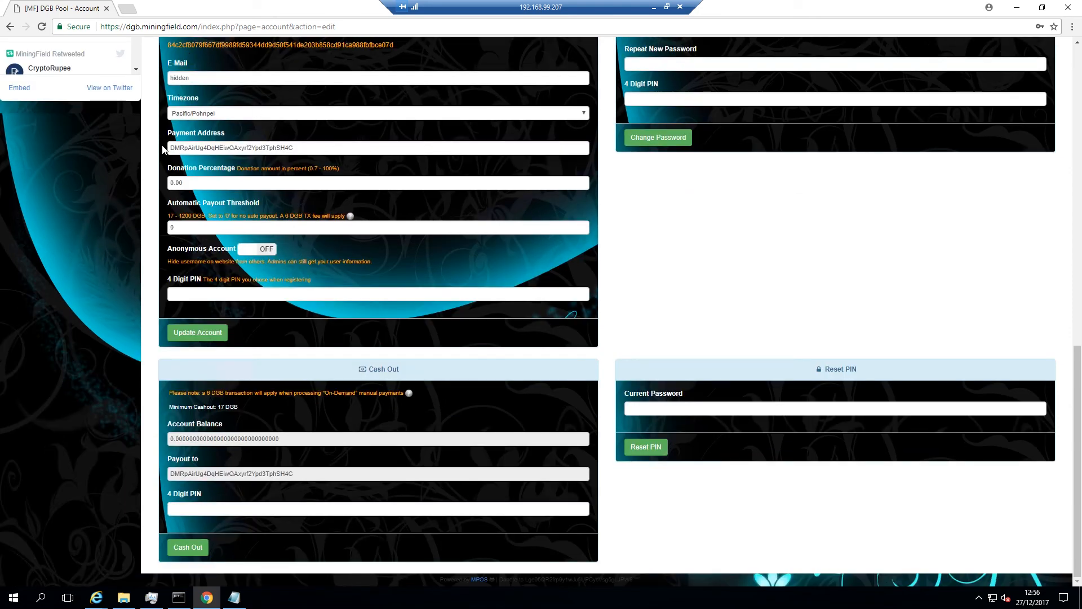
{"action": "left_click_drag", "start_coordinate": [302, 146], "coordinate": [161, 148]}
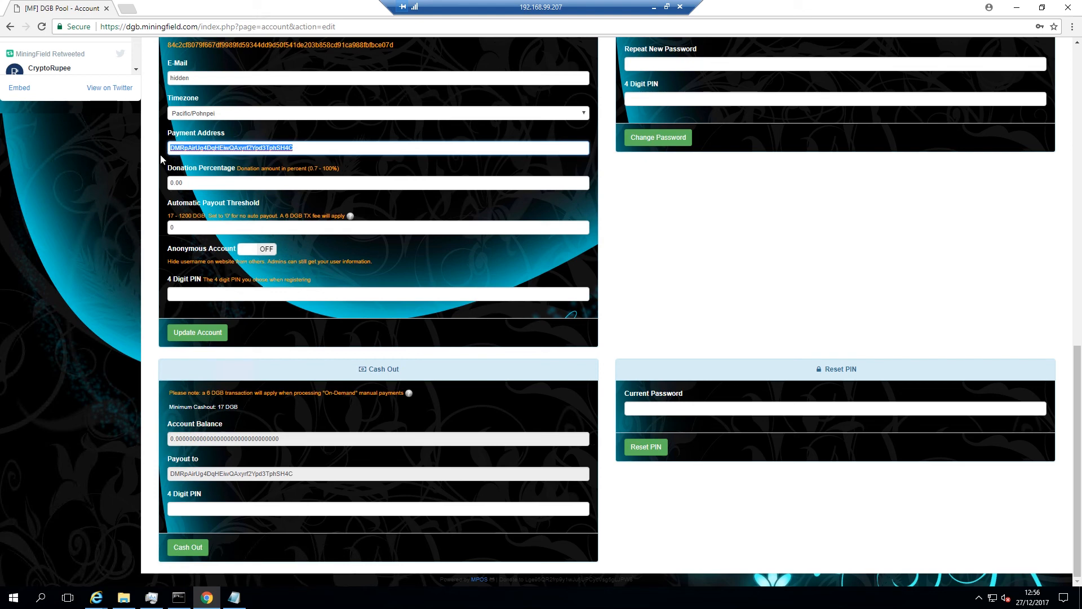
{"action": "left_click_drag", "start_coordinate": [196, 181], "coordinate": [167, 185]}
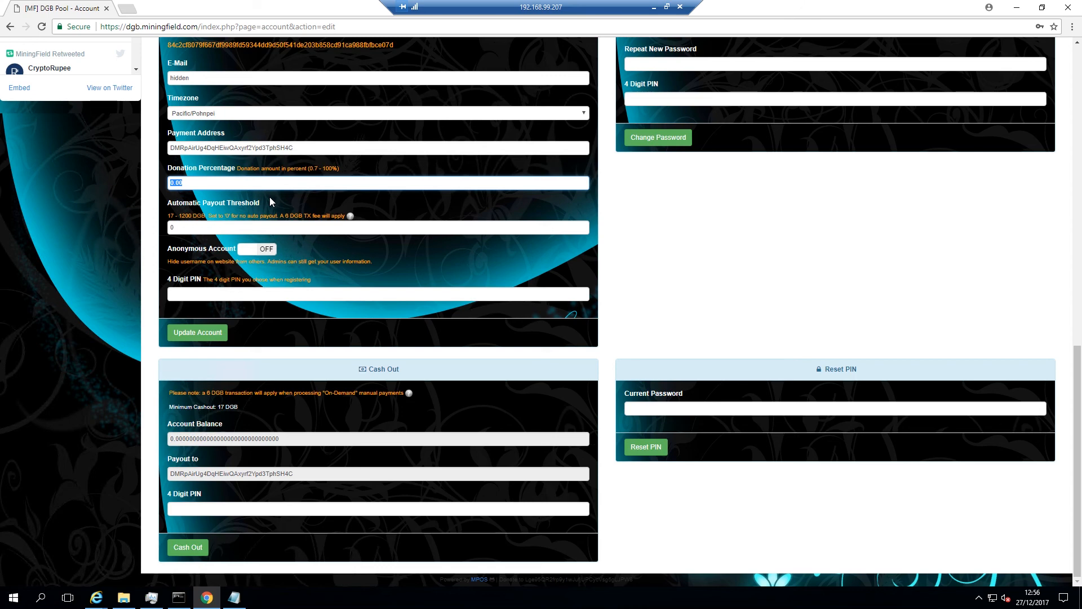
Set the donation percentage to 0.7 and enter 1006 as the automatic payout threshold
{"action": "type", "text": "0"}
{"action": "key", "text": "Tab"}
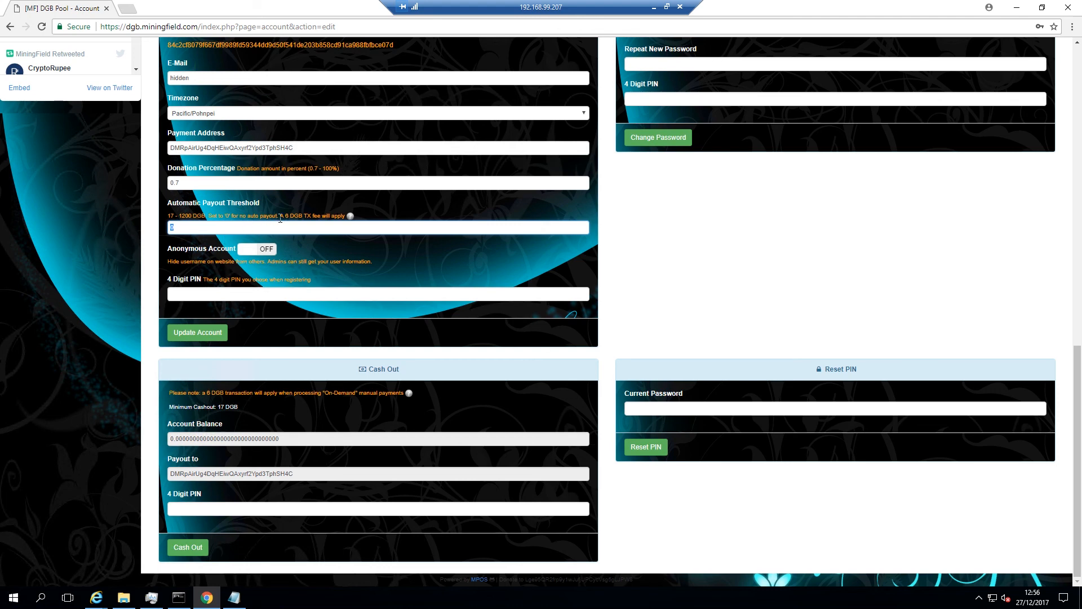
{"action": "left_click_drag", "start_coordinate": [280, 218], "coordinate": [346, 223]}
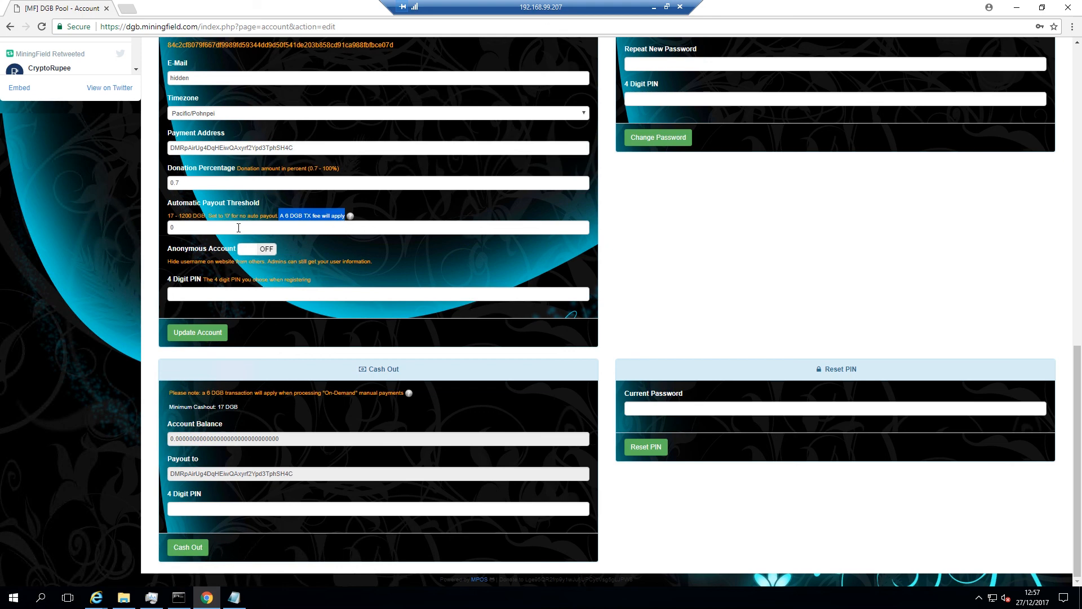
{"action": "left_click", "coordinate": [170, 228]}
{"action": "double_click", "coordinate": [170, 228]}
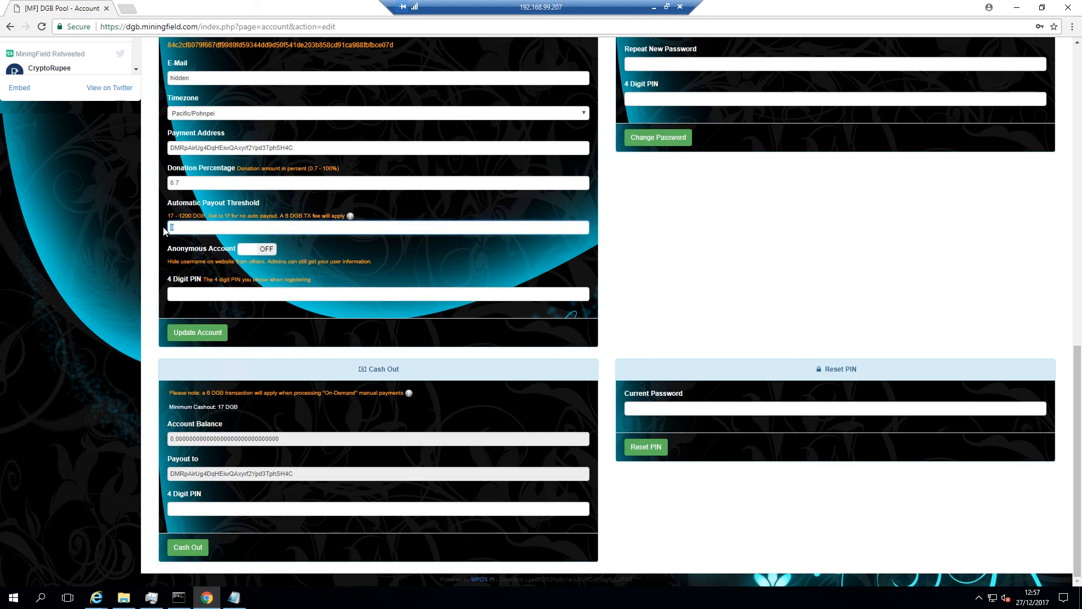
{"action": "type", "text": "1006"}
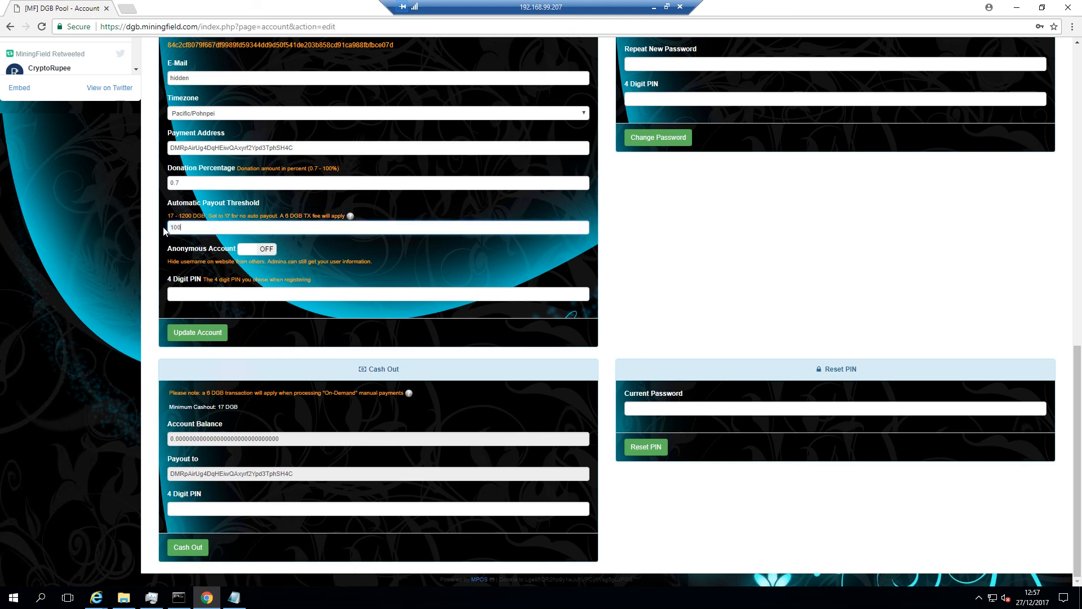